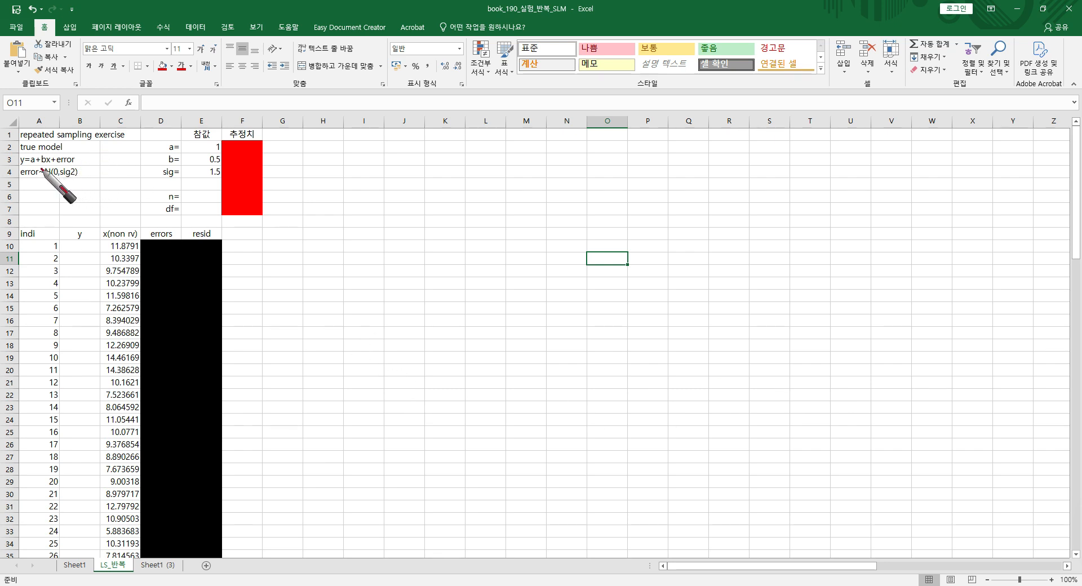
click(22, 166)
drag(22, 165, 72, 166)
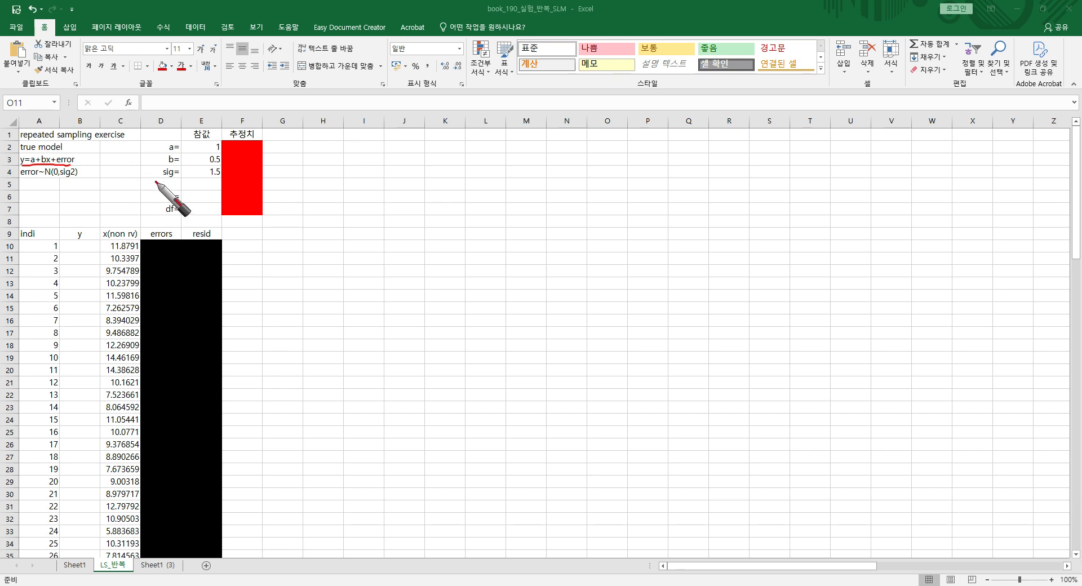
drag(120, 211, 124, 224)
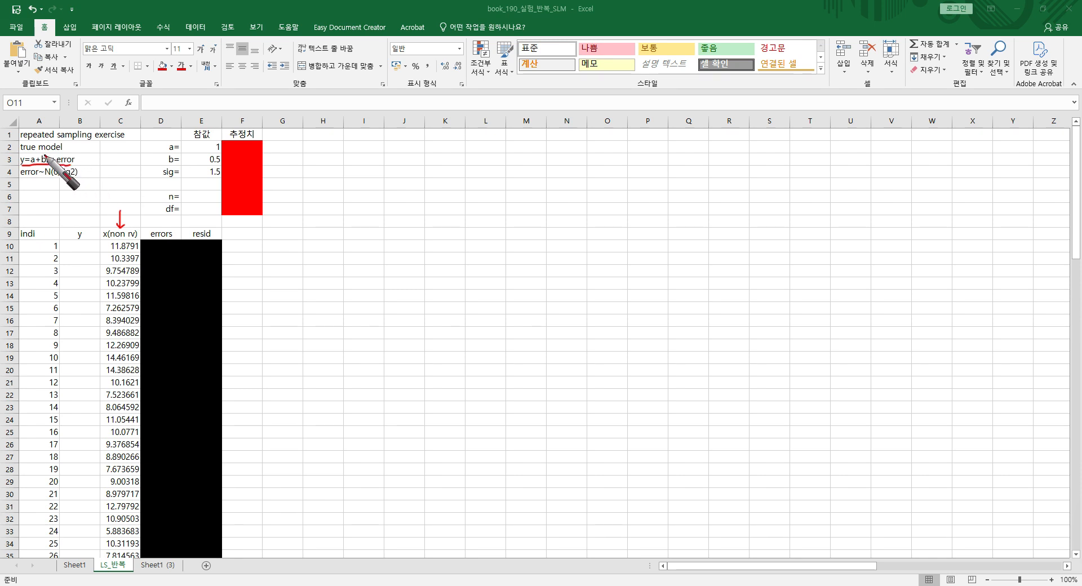
mouse_move(200, 163)
mouse_down()
mouse_move(205, 151)
mouse_move(219, 161)
mouse_move(201, 168)
mouse_move(219, 144)
mouse_move(213, 151)
mouse_up()
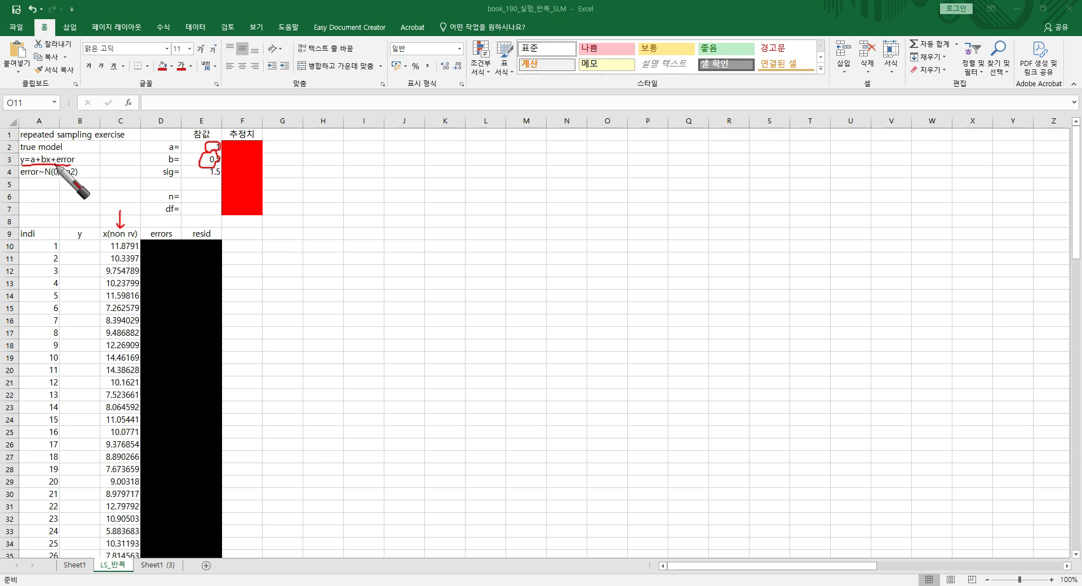
drag(74, 243, 75, 229)
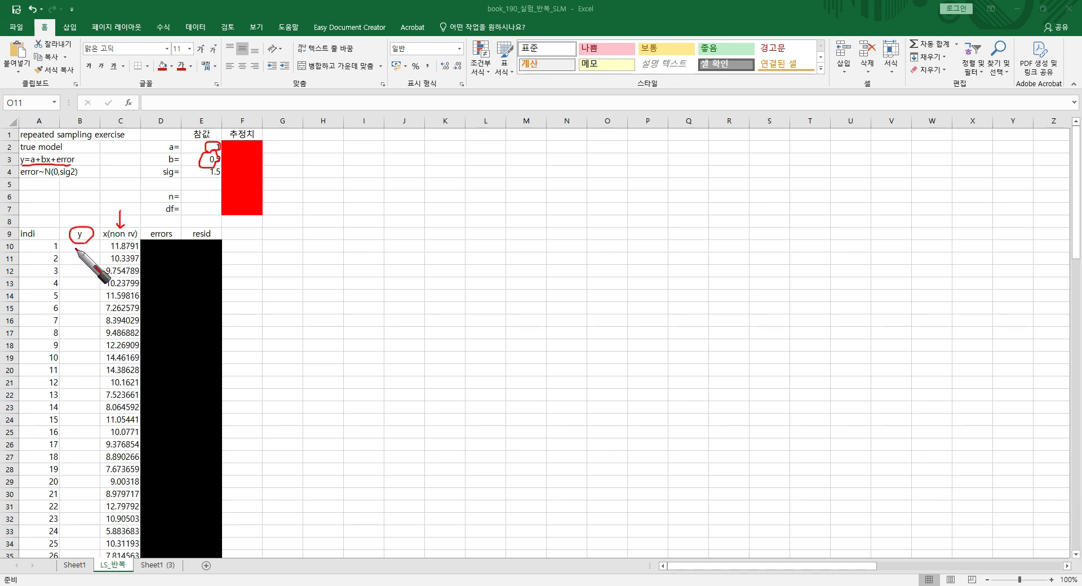
drag(74, 247, 86, 251)
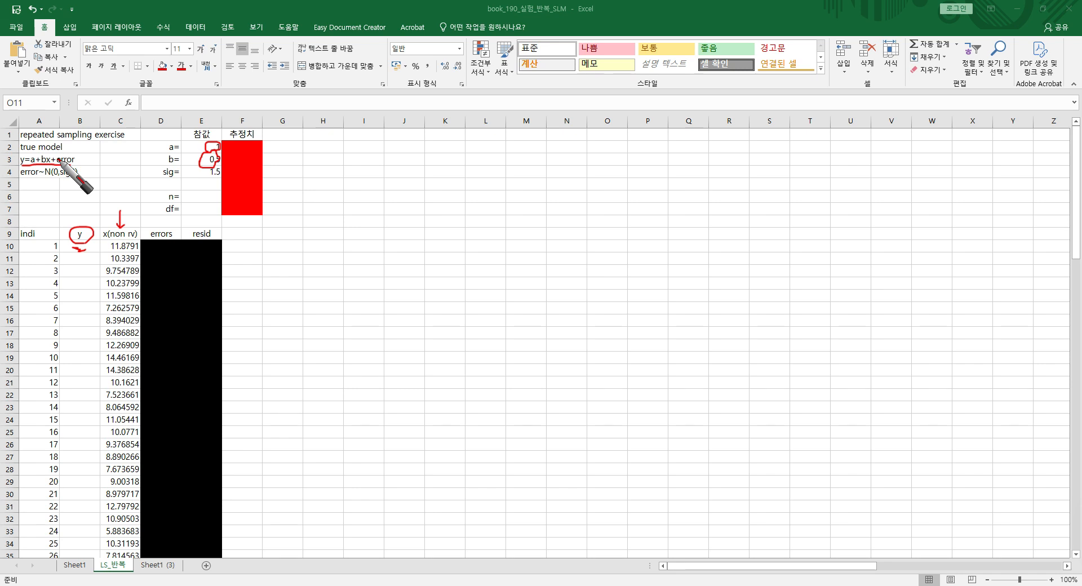
mouse_move(58, 159)
mouse_down()
mouse_move(80, 163)
mouse_move(60, 163)
mouse_up()
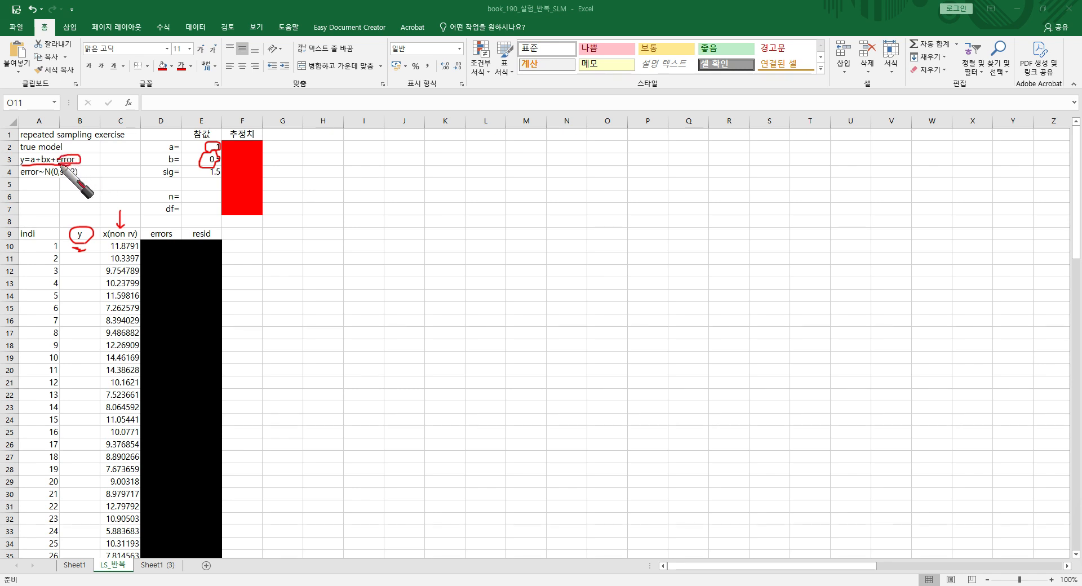
drag(158, 218, 161, 226)
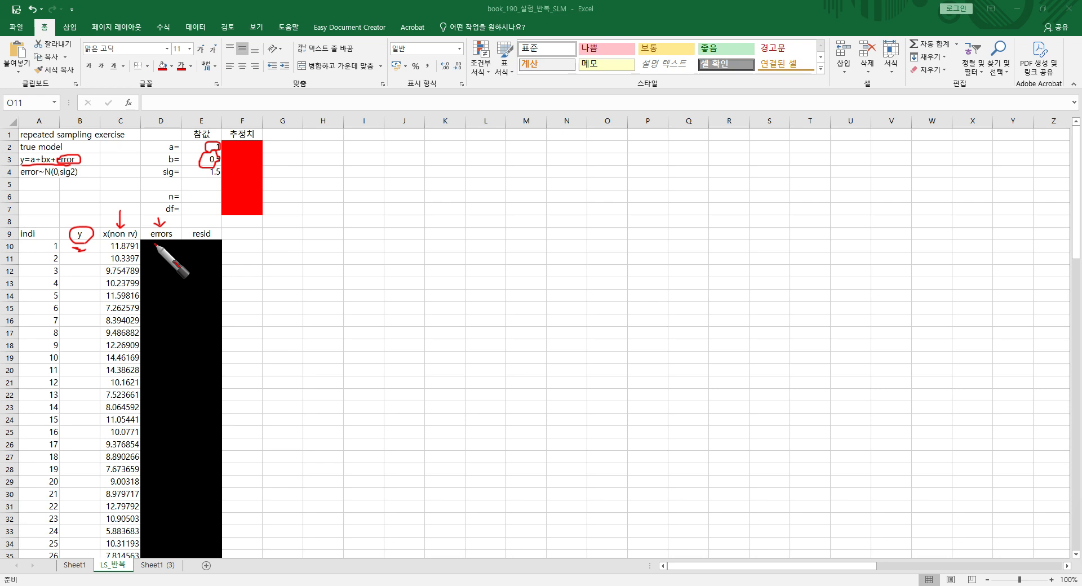
drag(83, 221, 88, 226)
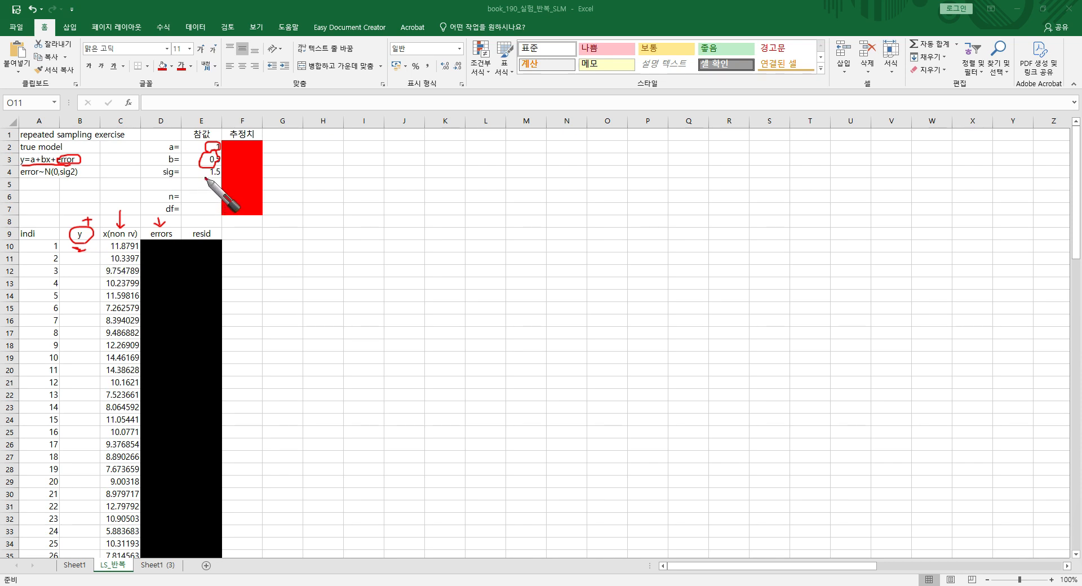
mouse_move(209, 169)
mouse_down()
mouse_move(220, 174)
mouse_move(202, 178)
mouse_up()
key(Escape)
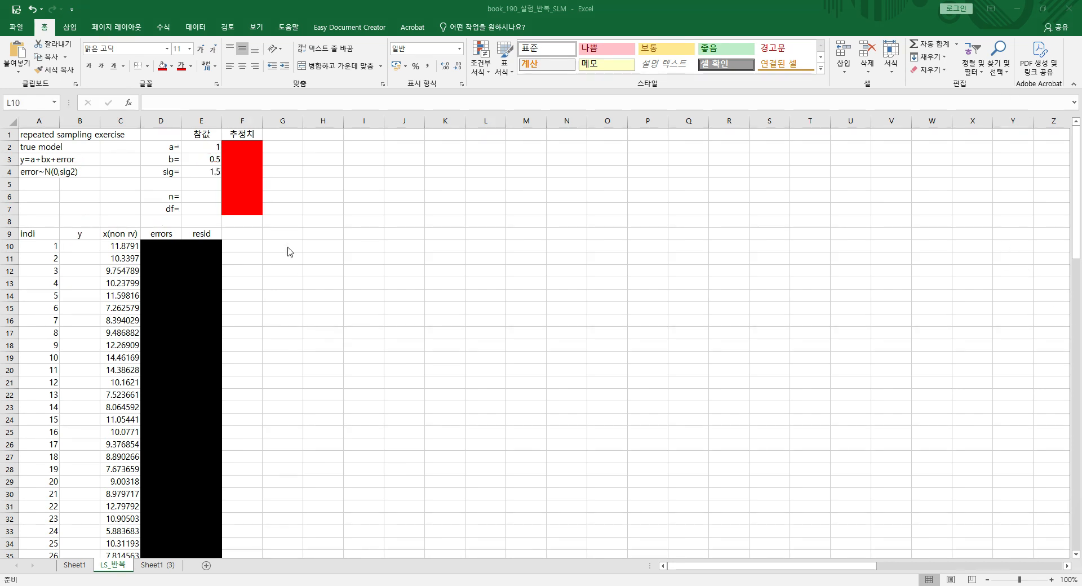
Reveal the hidden y values by setting the font colour of the whole y column, from header B9 down to the last row, to black
click(288, 247)
click(287, 247)
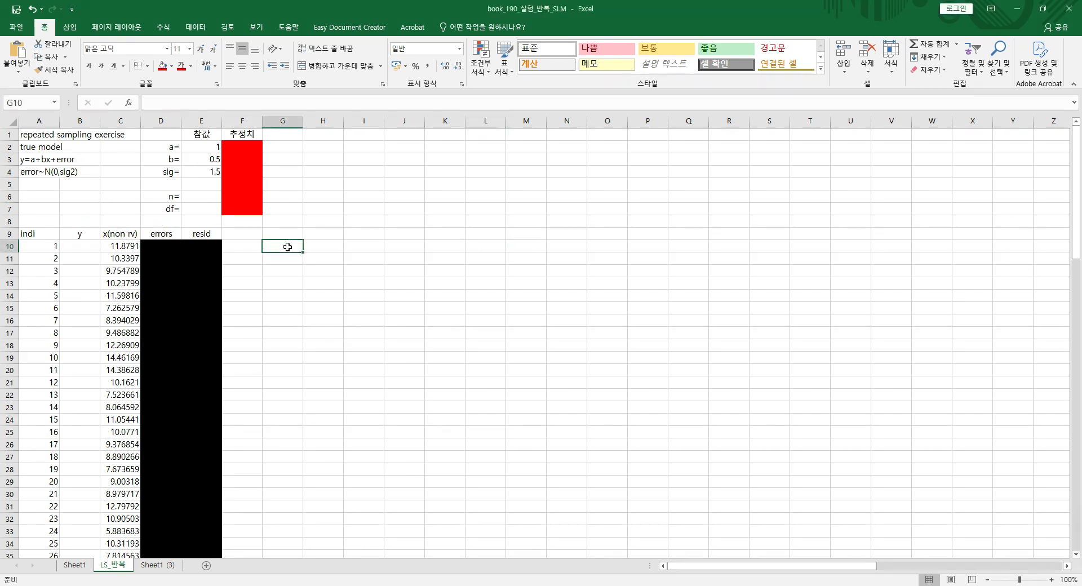
click(91, 245)
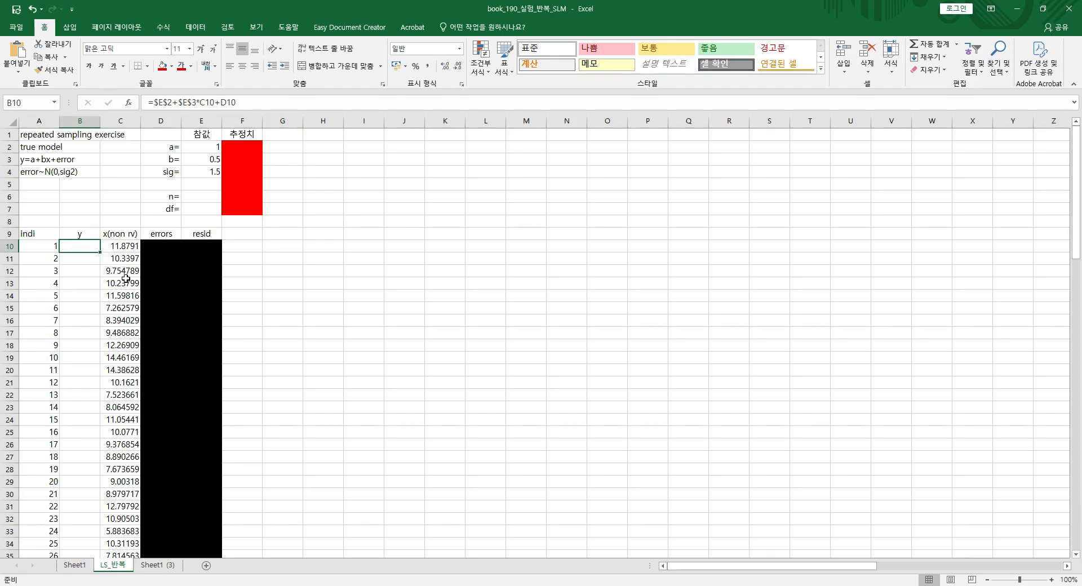
click(87, 236)
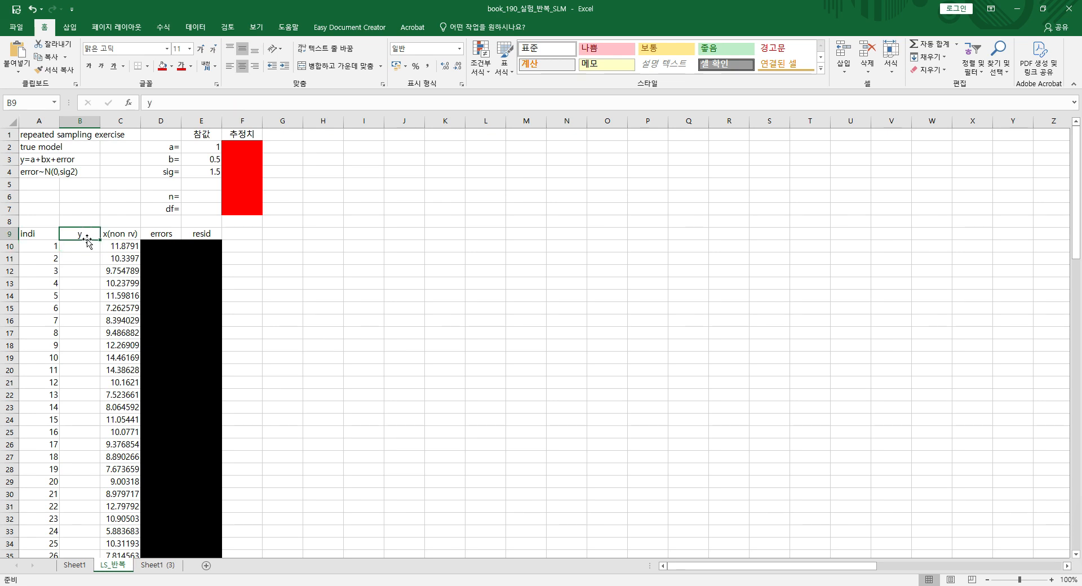
key(ctrl+shift+Down)
scroll(344, 310, up, 13)
scroll(353, 309, up, 17)
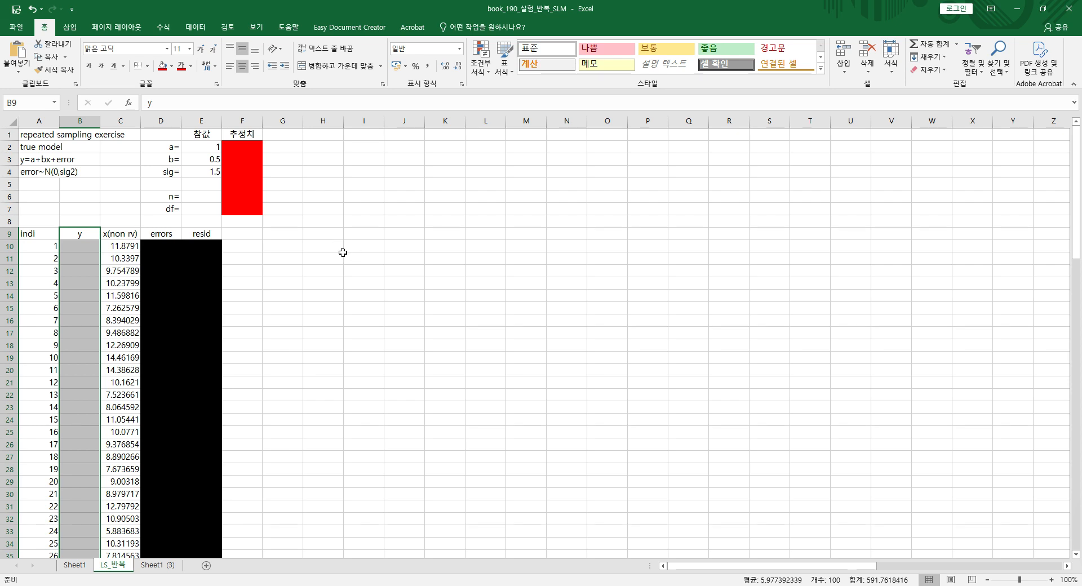
click(189, 66)
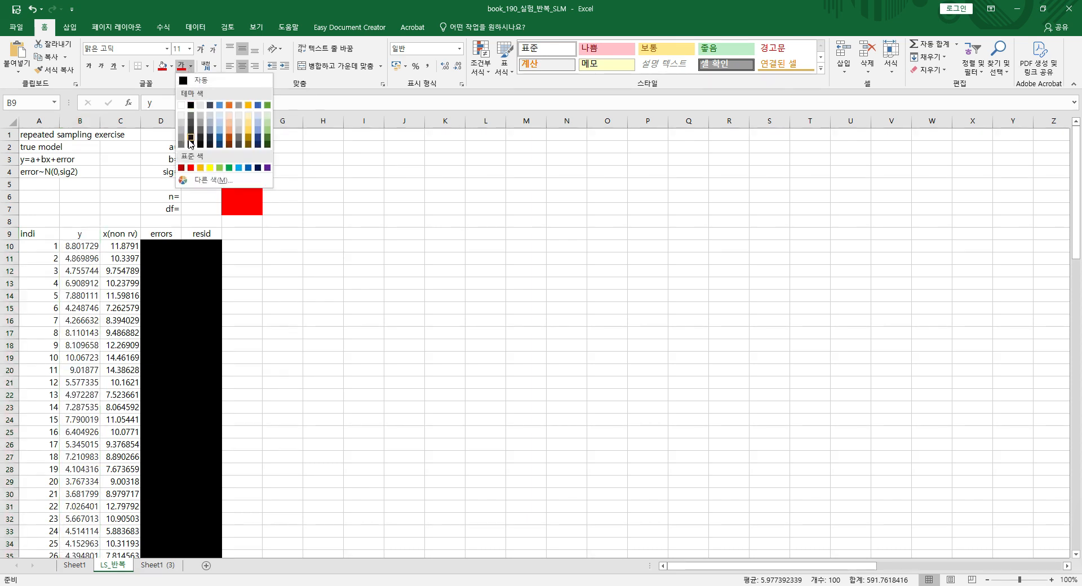
click(191, 105)
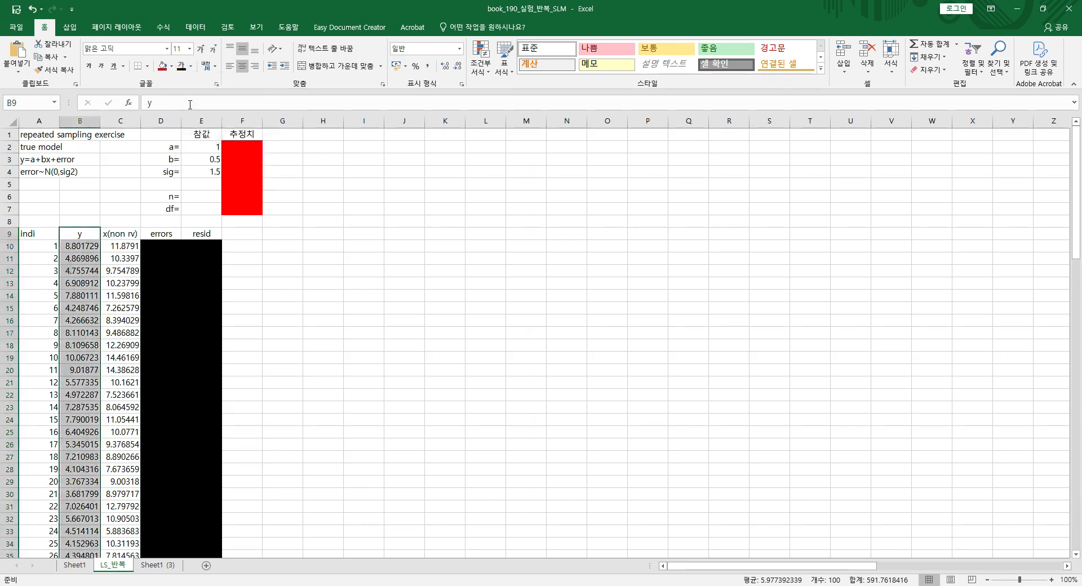
click(335, 246)
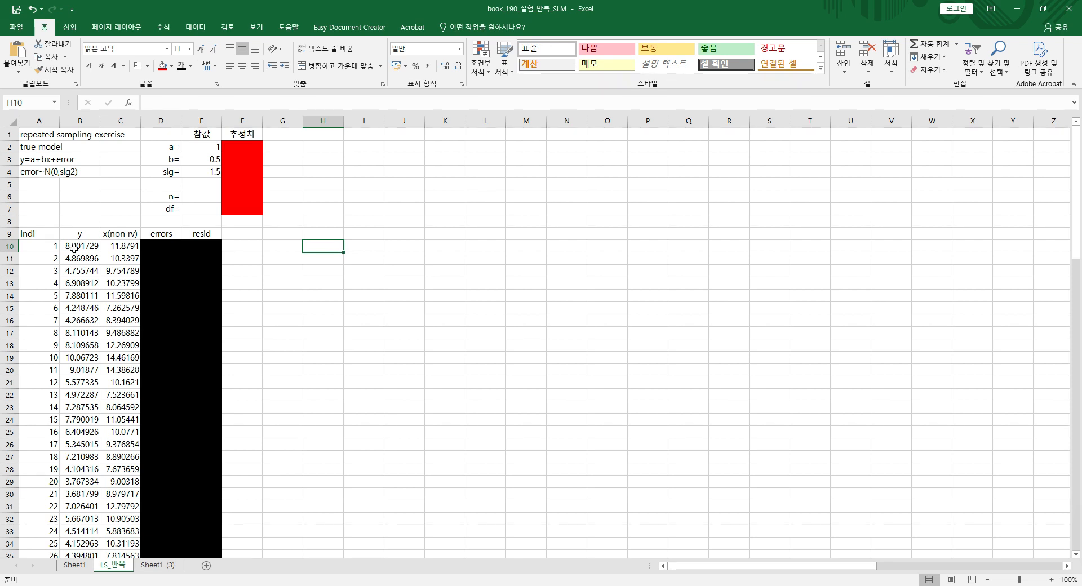
Examine the paired y and x observations from row 10 down to row 24, along with their scatter chart
drag(80, 234, 106, 246)
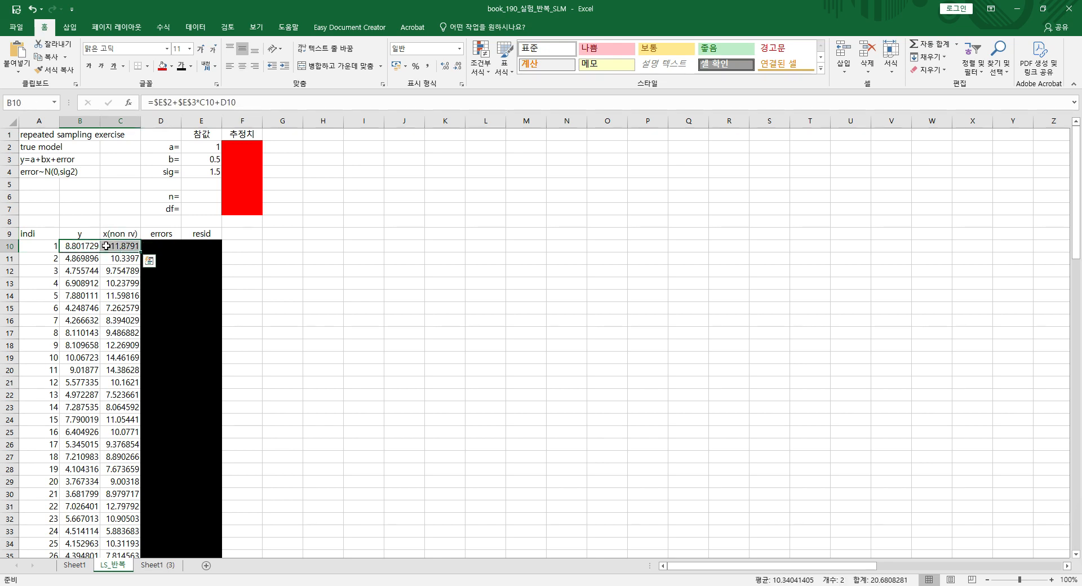
click(340, 269)
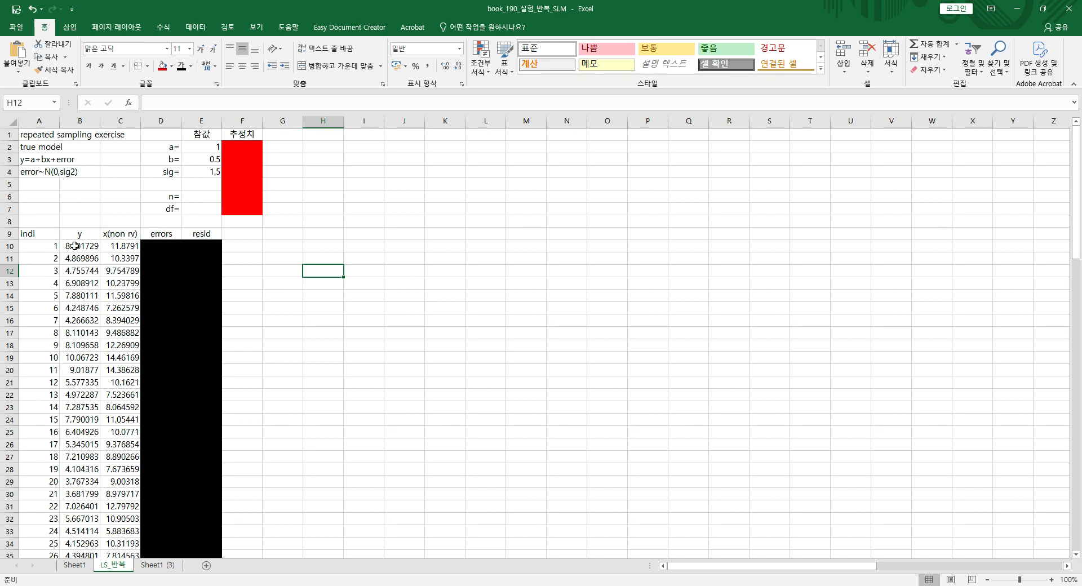
drag(78, 246, 121, 420)
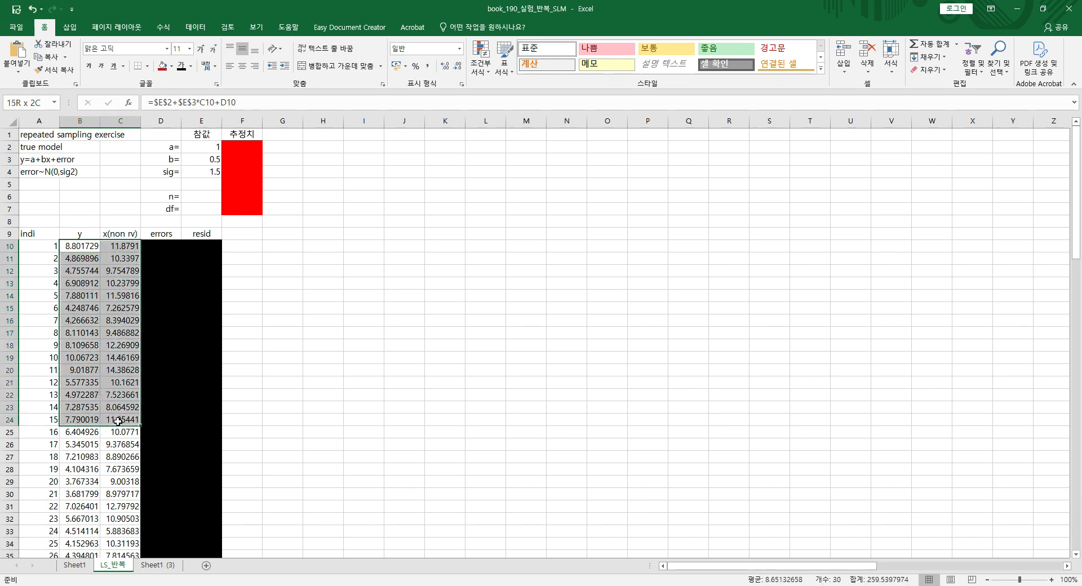
click(346, 343)
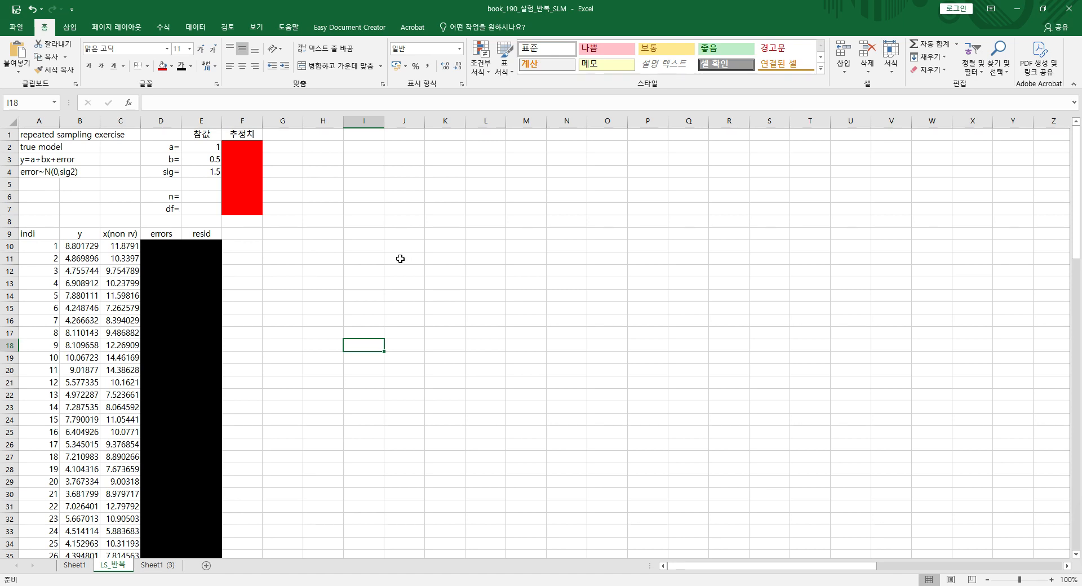
click(354, 233)
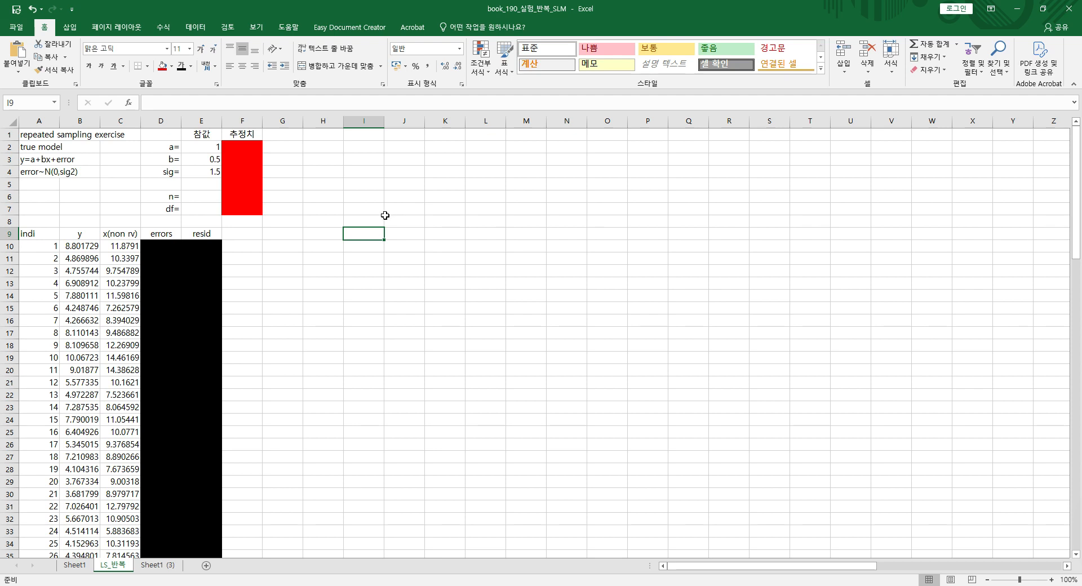
click(328, 221)
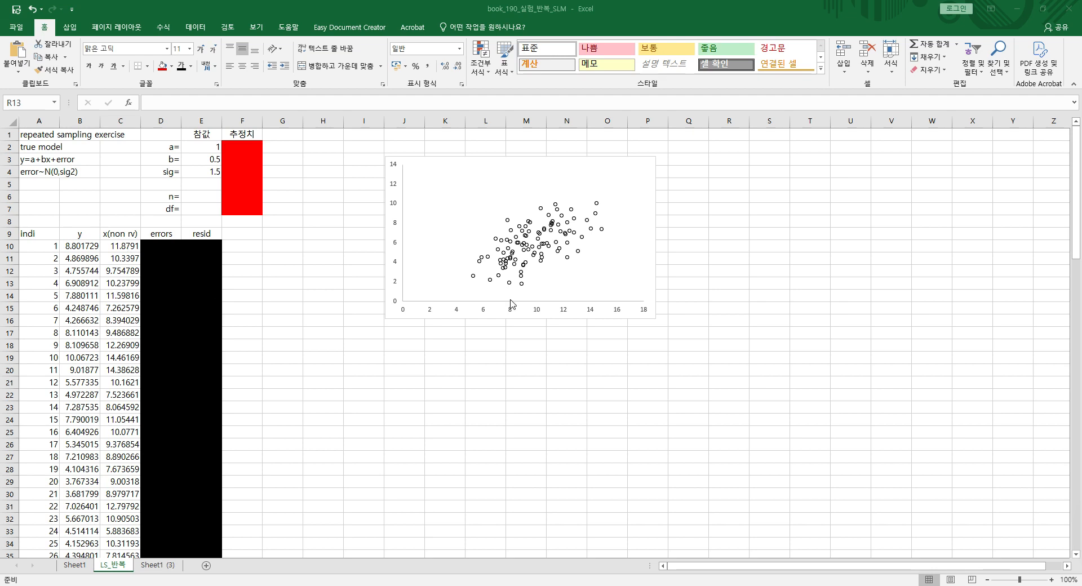
mouse_move(579, 252)
click(275, 144)
click(277, 145)
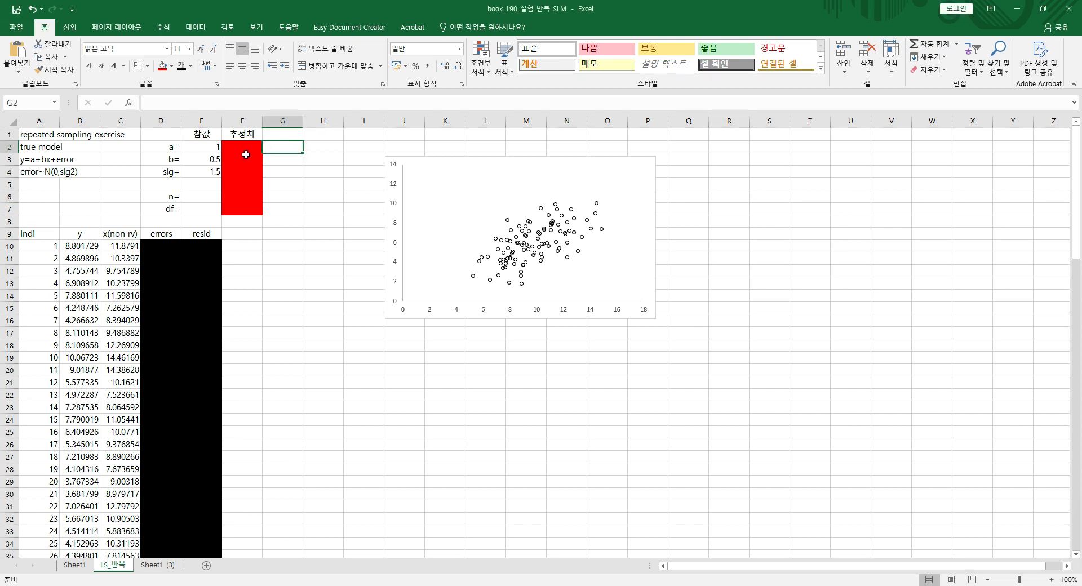
Reveal the estimates of a and b in F2:F3 by setting their font colour to standard yellow
drag(240, 147, 240, 159)
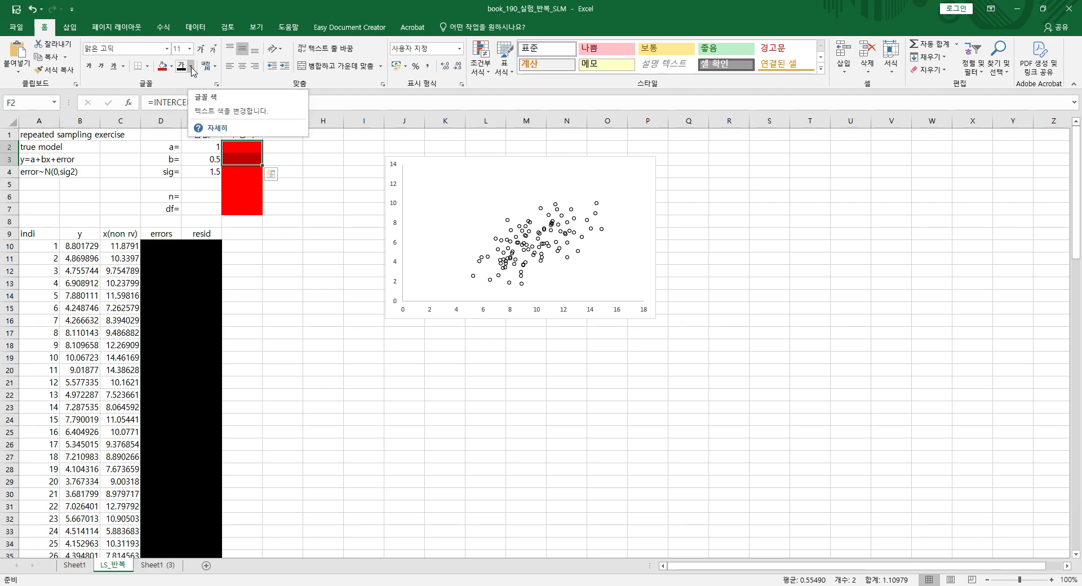
click(192, 68)
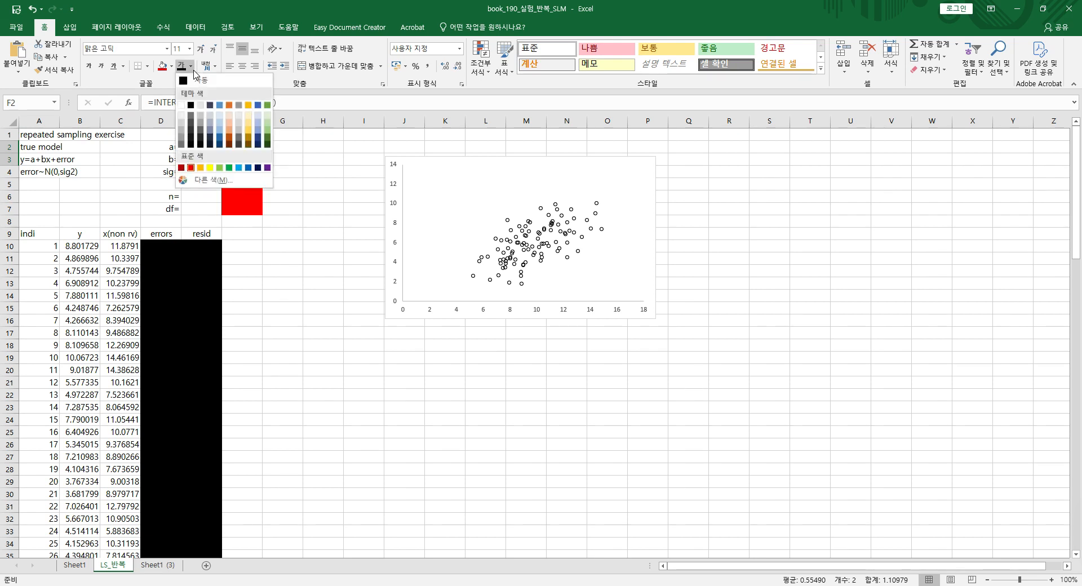
click(209, 168)
click(298, 260)
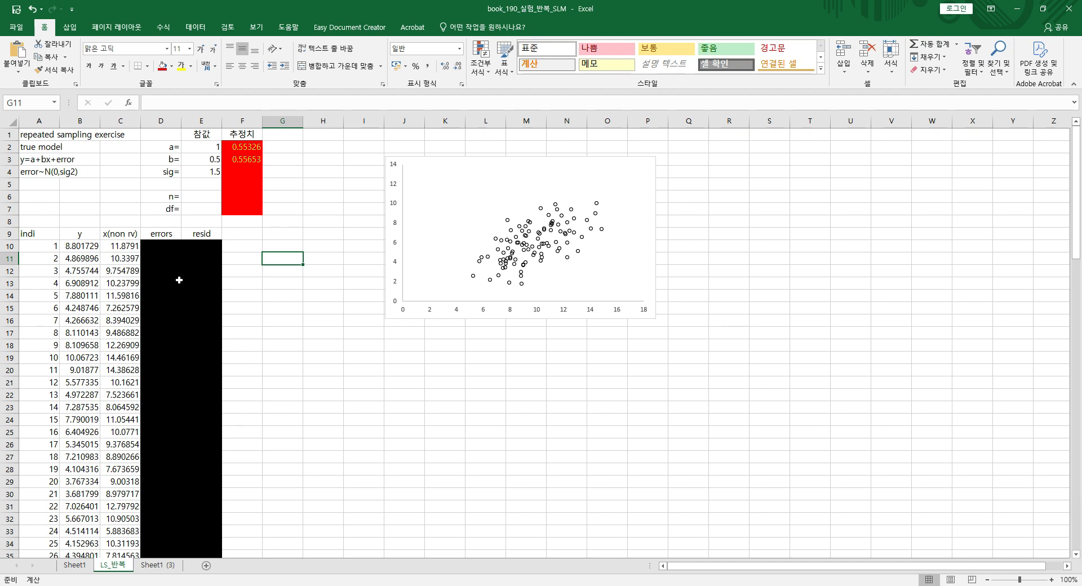
click(79, 246)
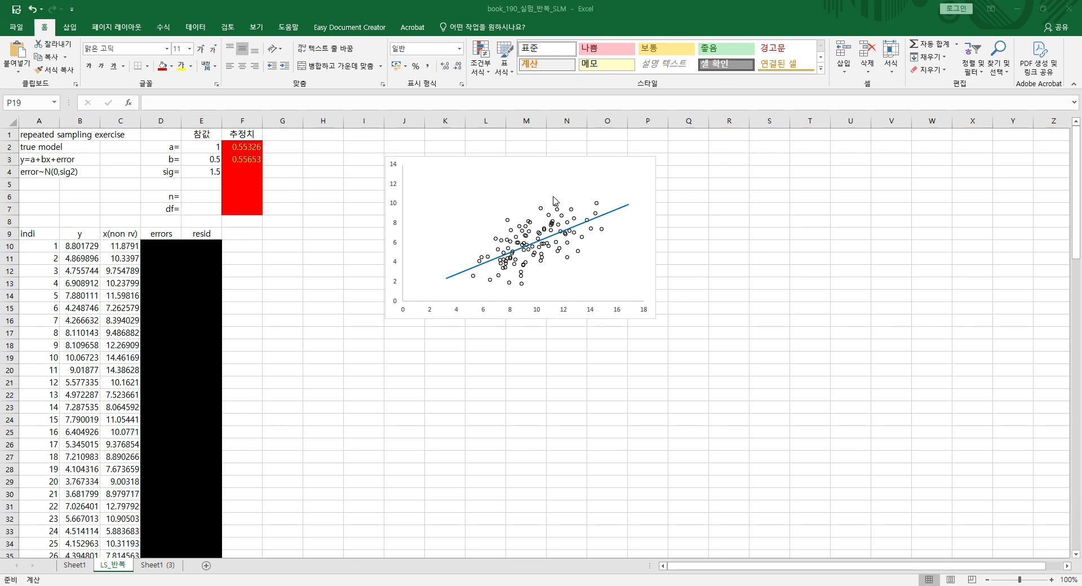
mouse_move(553, 205)
click(201, 236)
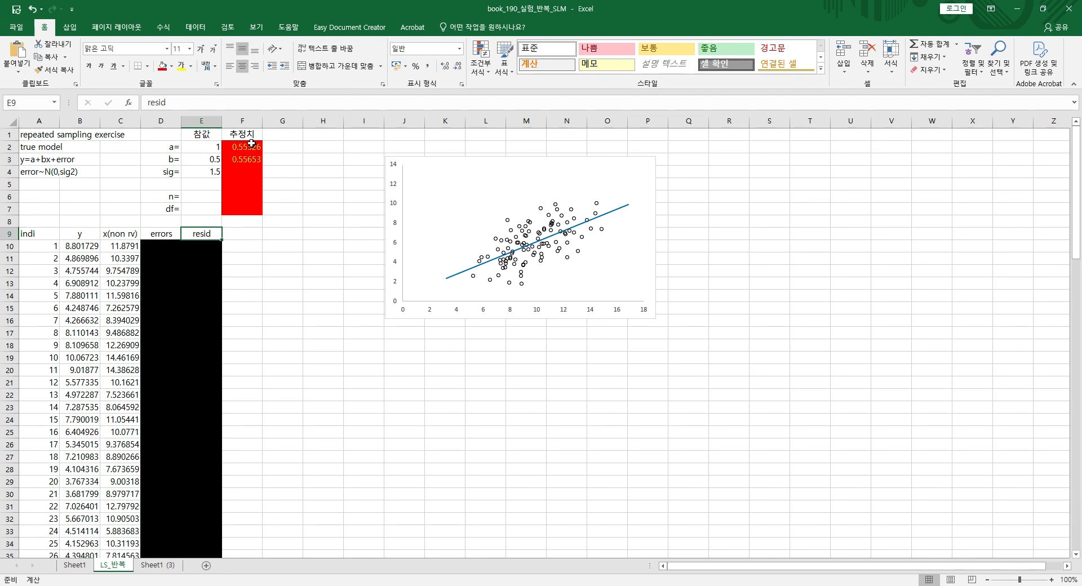
drag(252, 145, 248, 160)
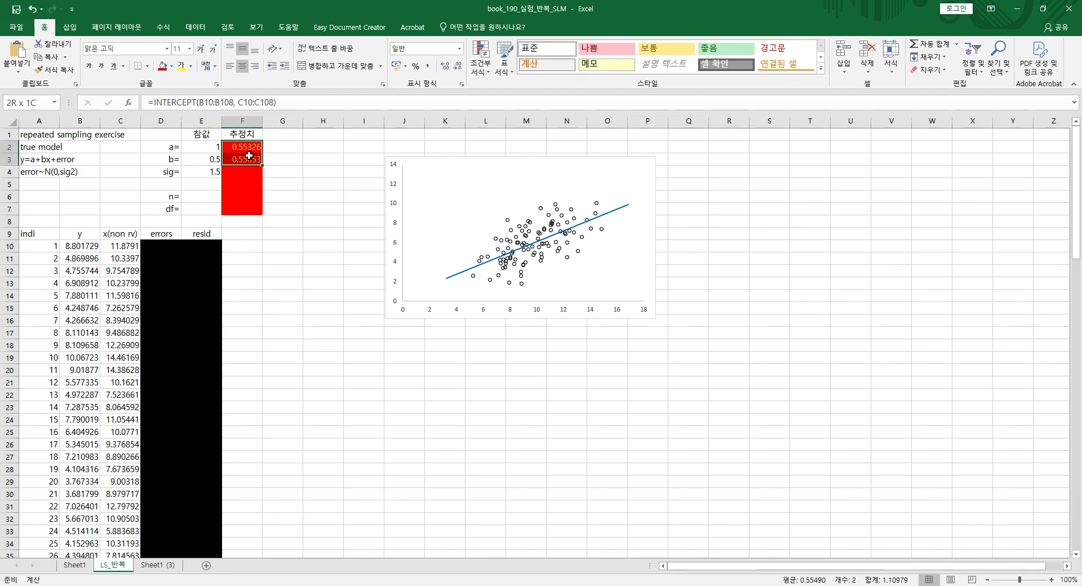
click(299, 183)
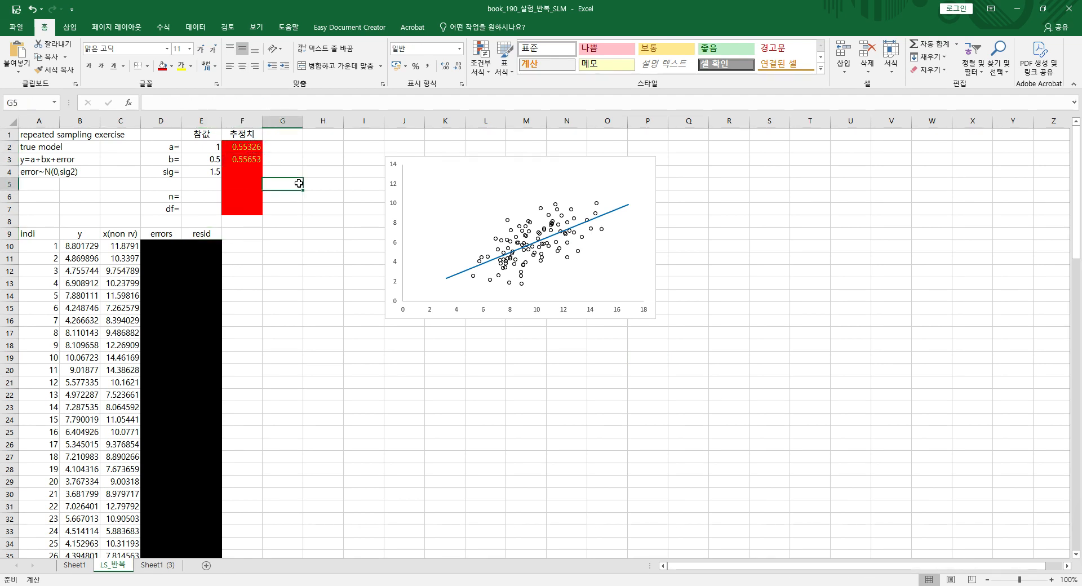
Reveal the residuals in E10:E108 by removing the black fill from the resid column
click(203, 247)
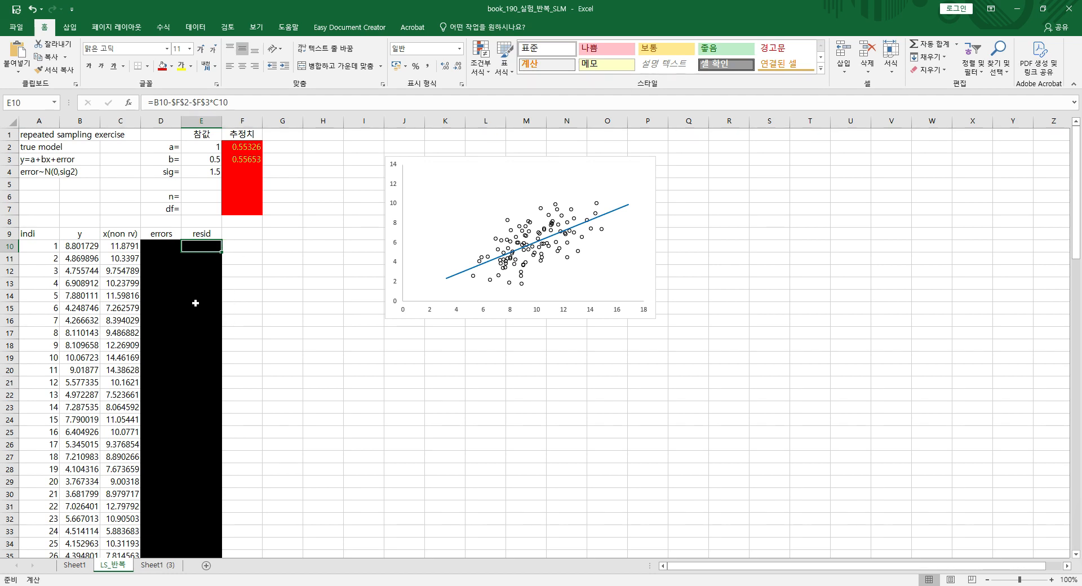
scroll(196, 304, down, 2)
scroll(195, 308, down, 20)
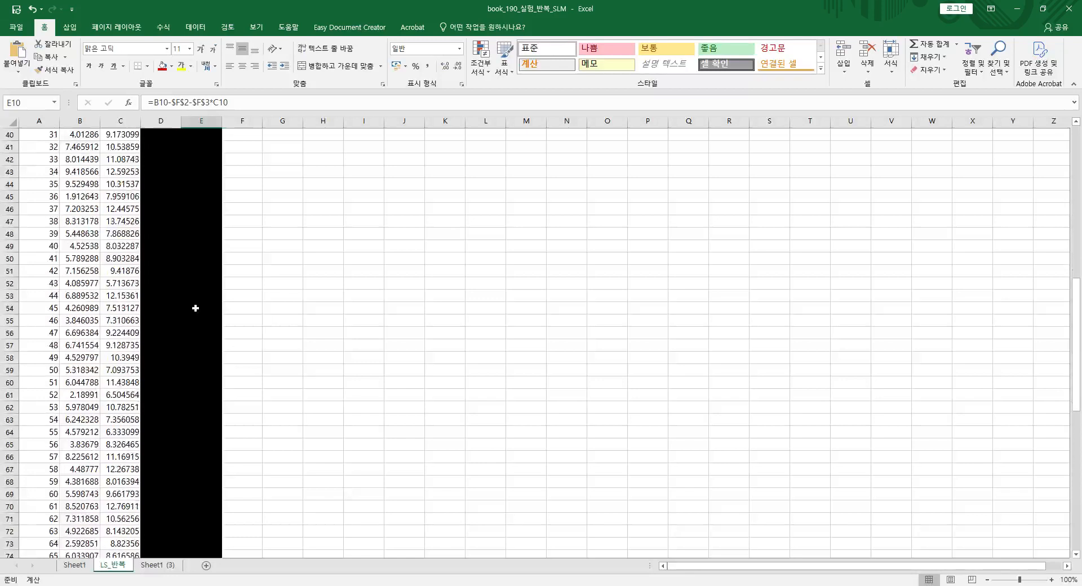
shift+click(203, 385)
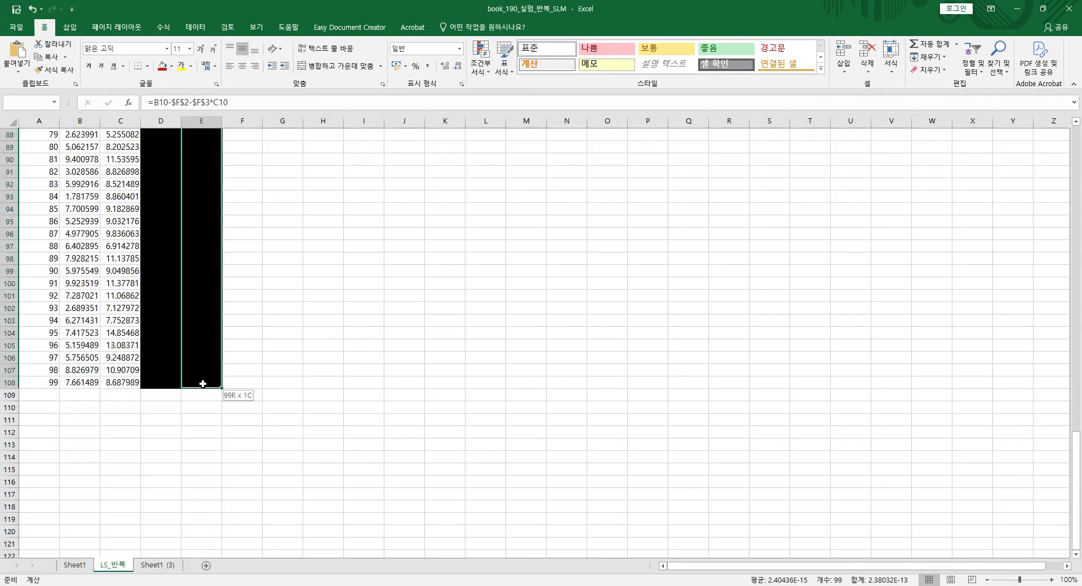
scroll(212, 339, up, 16)
scroll(212, 333, up, 13)
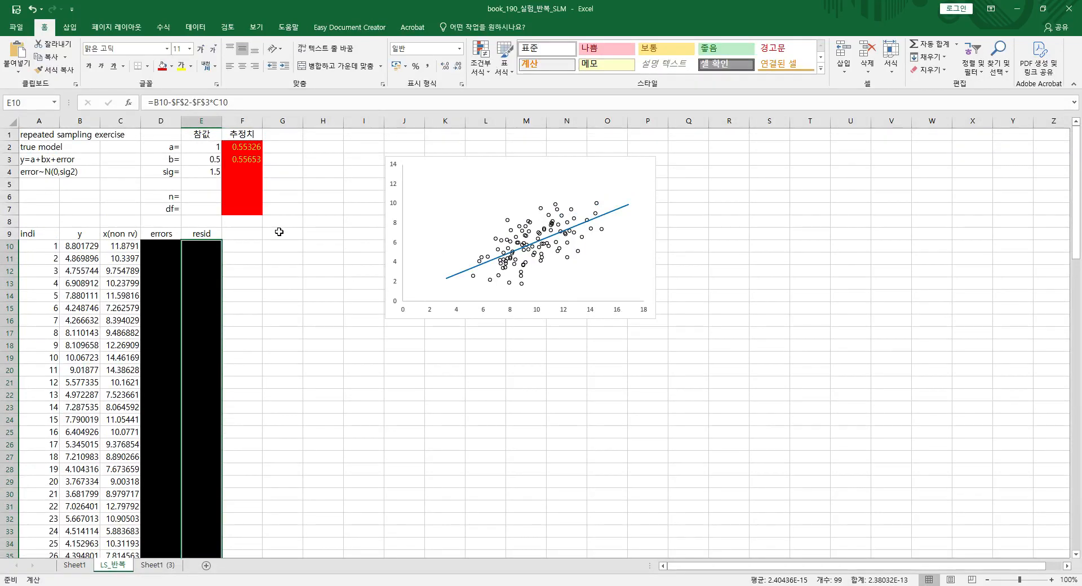
click(173, 70)
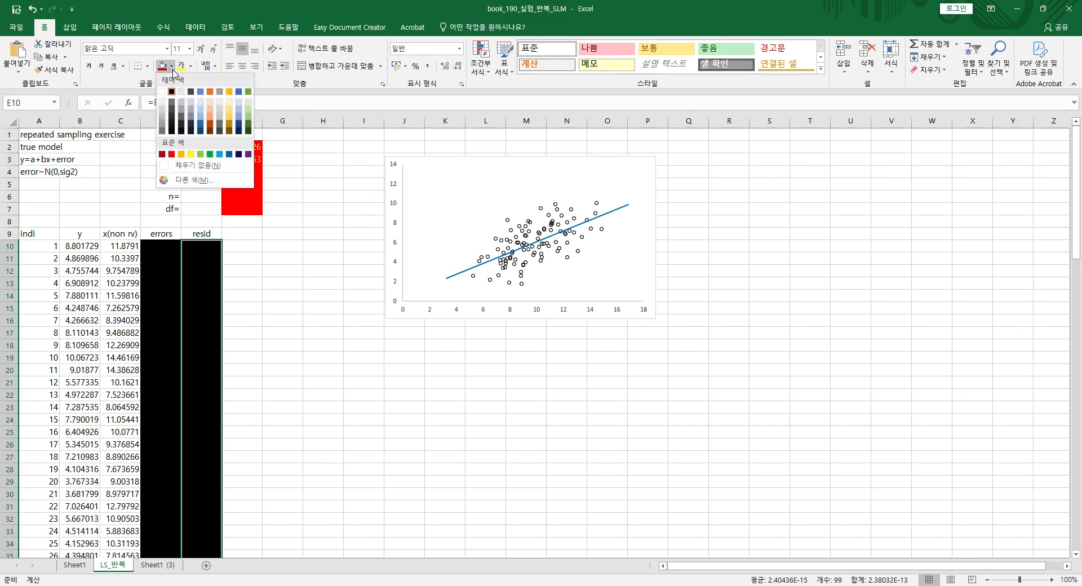
click(191, 165)
click(258, 257)
Inspect the residual formula in E10 together with the intercept and slope formulas in F2 and F3
click(212, 246)
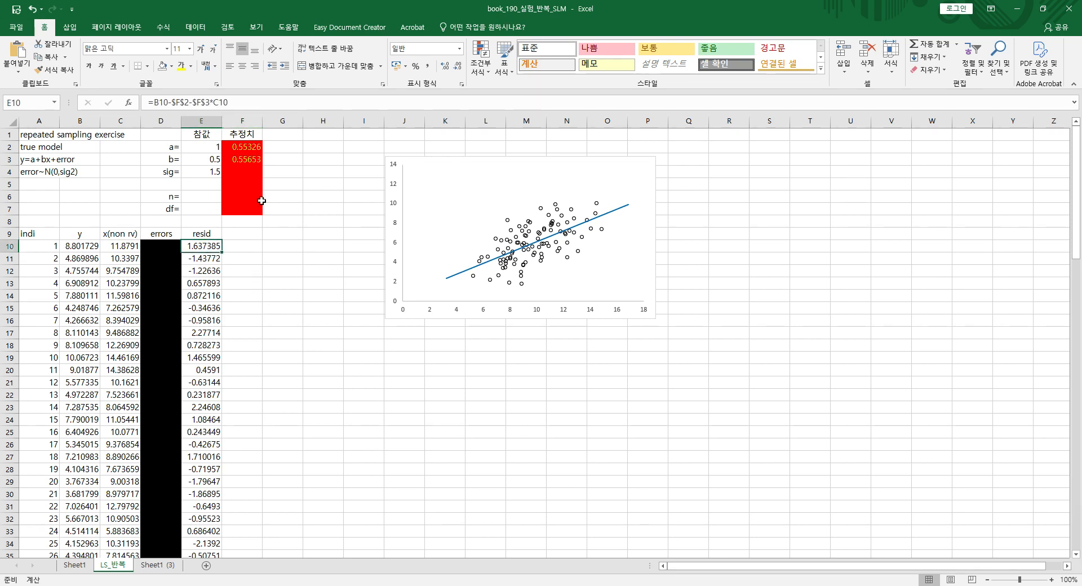
click(247, 148)
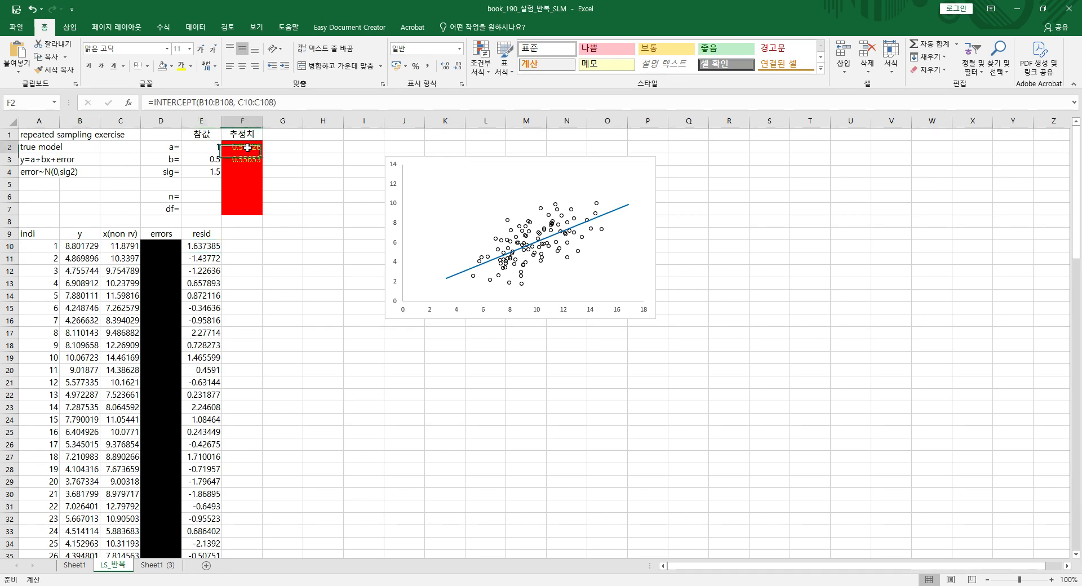
click(250, 158)
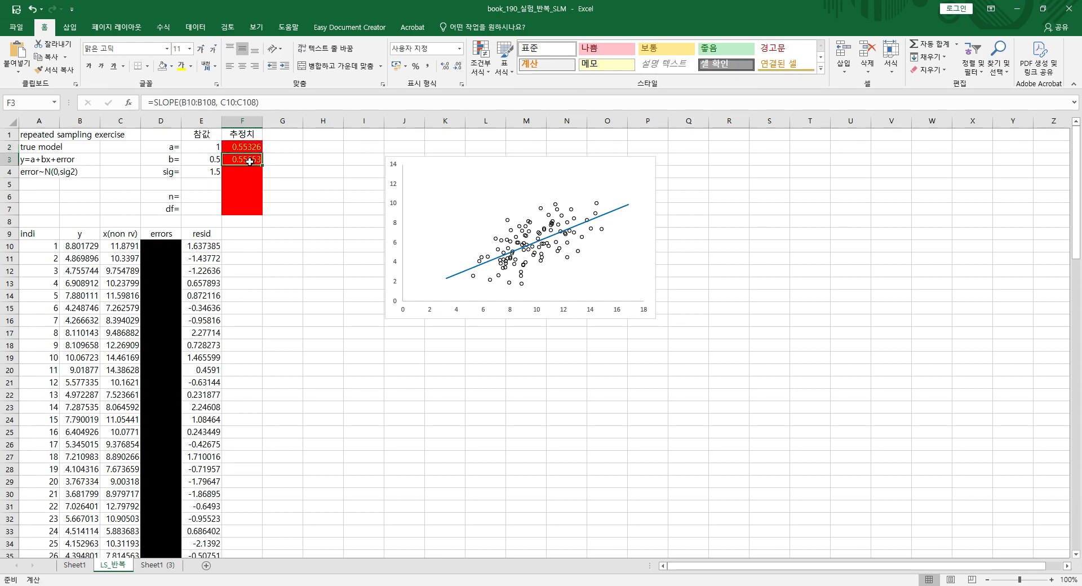
click(211, 250)
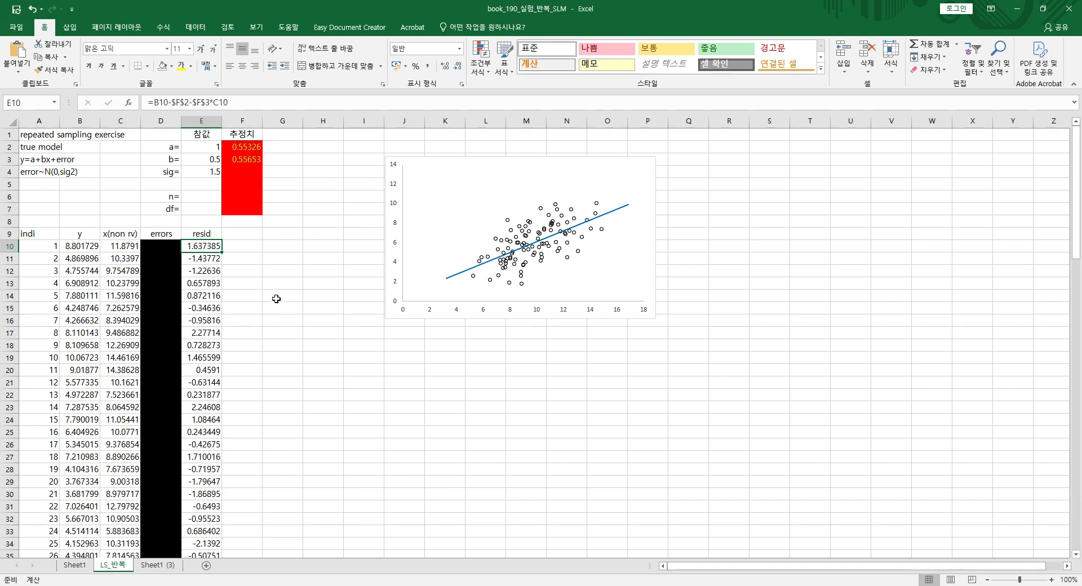
Reveal the sample size n and the degrees of freedom df in F6:F7 by setting their font colour to yellow
click(241, 194)
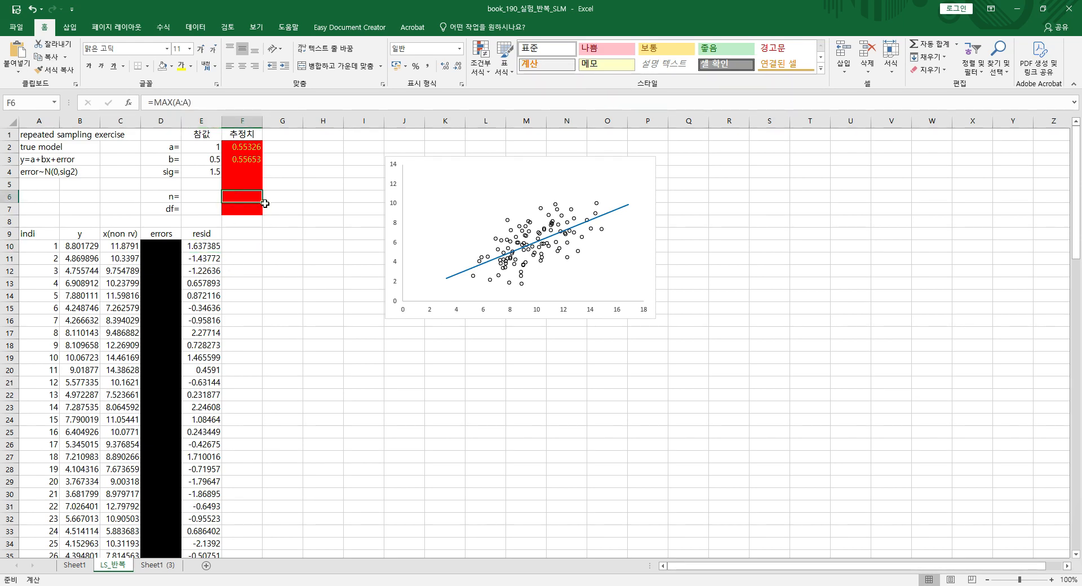
drag(245, 197, 246, 206)
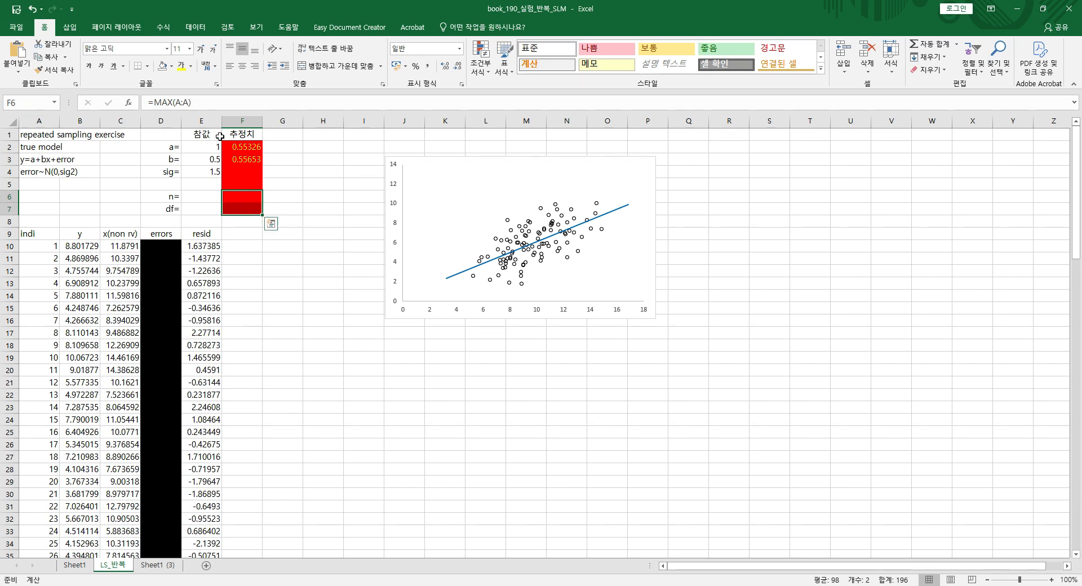
click(181, 66)
click(281, 318)
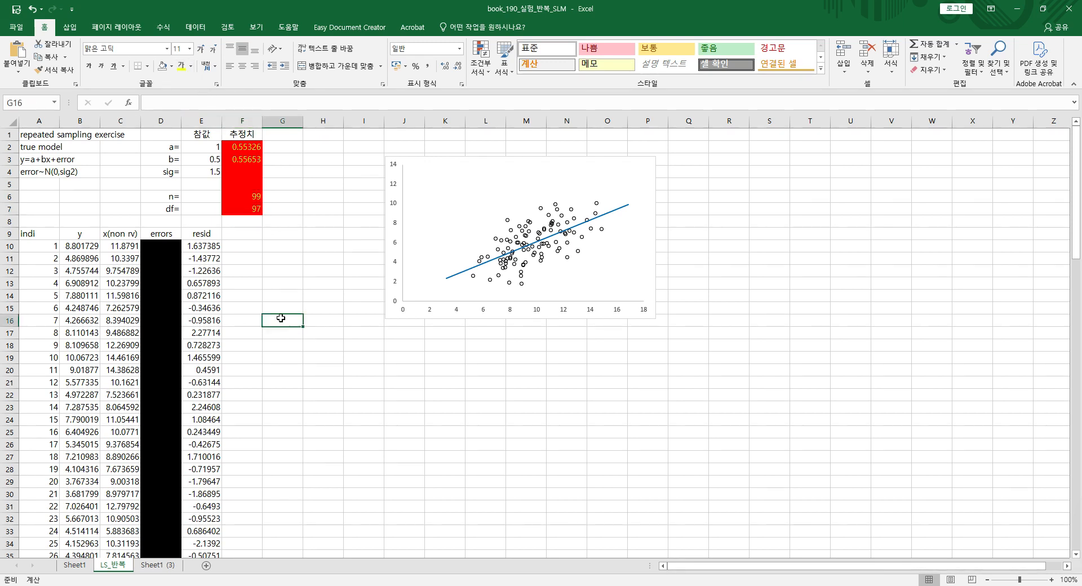
Review n and df in F6:F7, the first residual's formula in E10, and the estimates of a and b in F2:F3
click(251, 200)
click(251, 209)
click(252, 245)
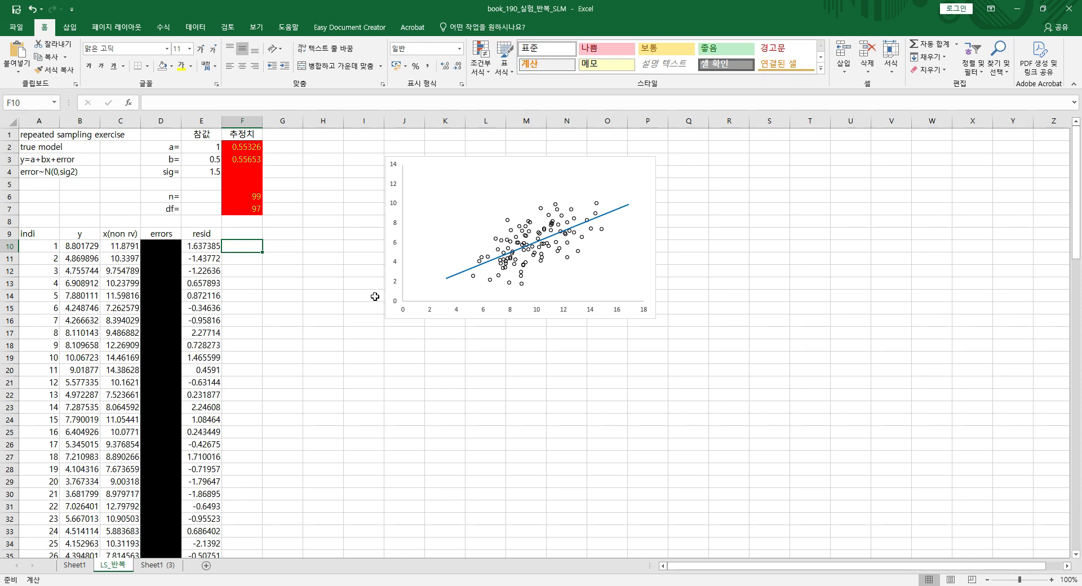
click(208, 246)
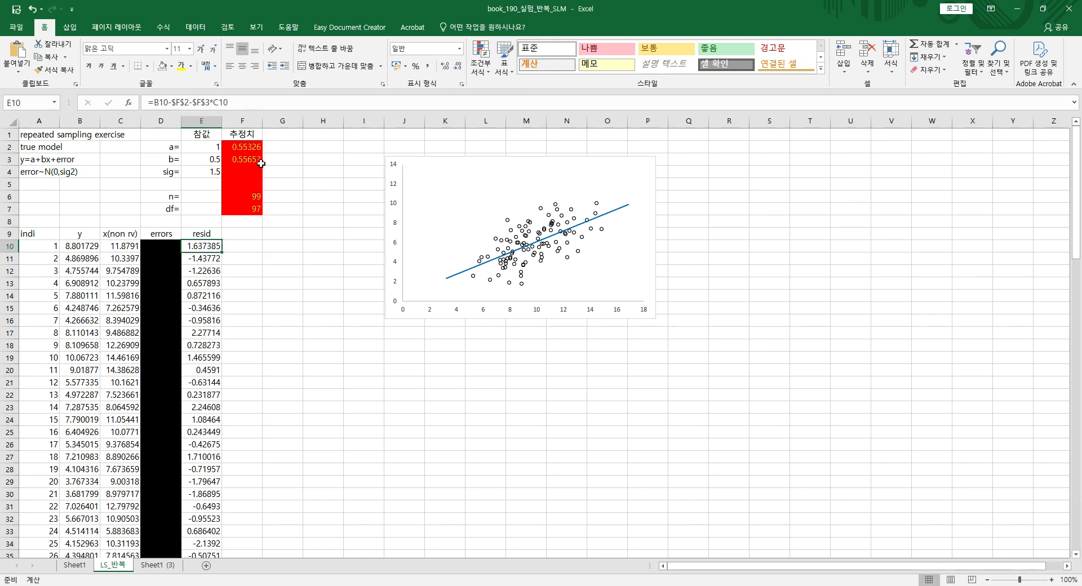
click(249, 150)
drag(249, 150, 249, 160)
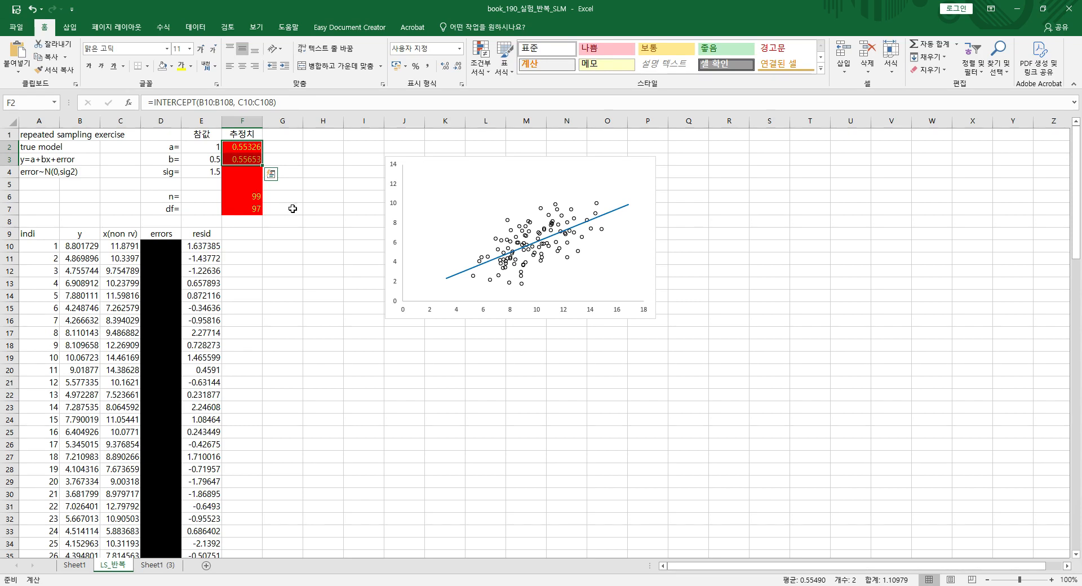
click(256, 210)
click(254, 233)
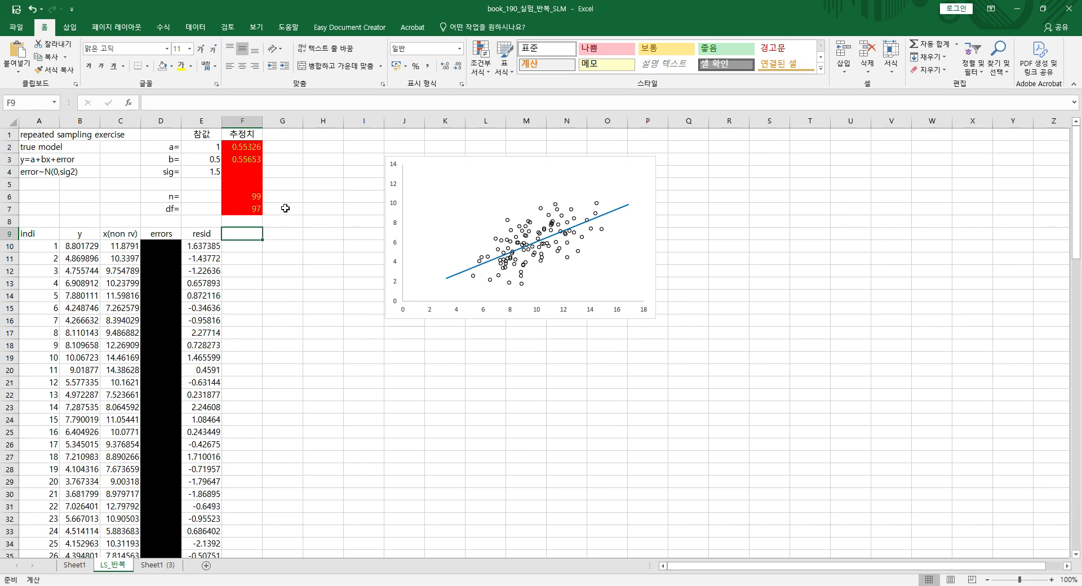
Reveal the estimate of sig in F4 with a yellow font and compare it with the true value in E4
click(253, 172)
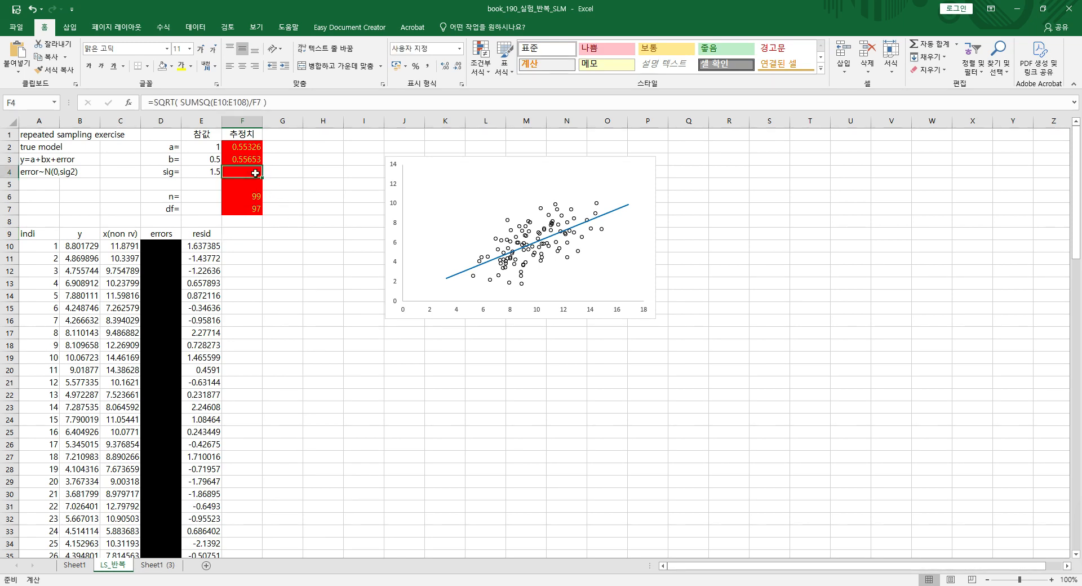
click(184, 69)
click(291, 302)
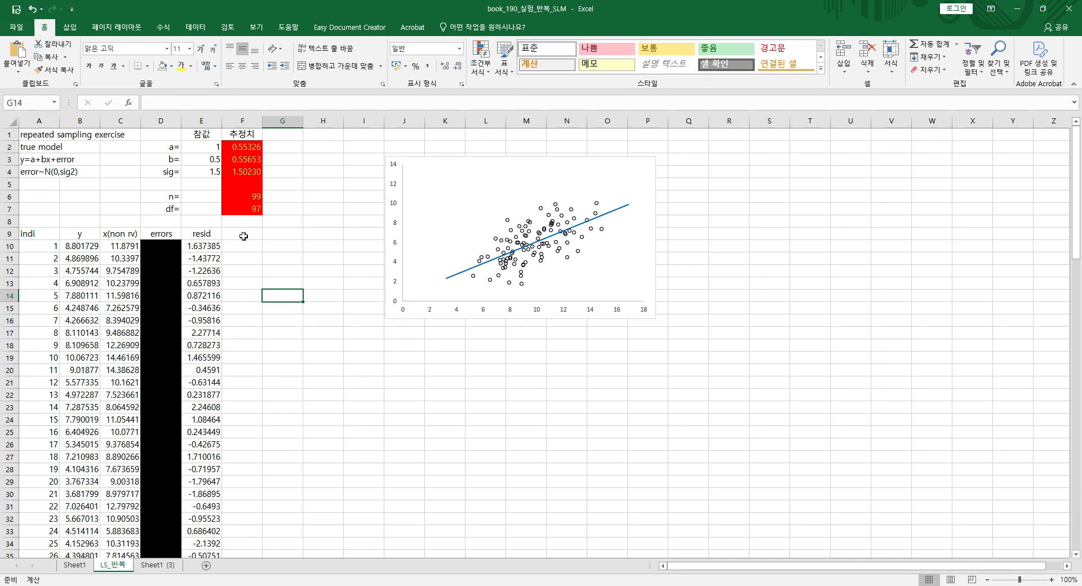
click(211, 171)
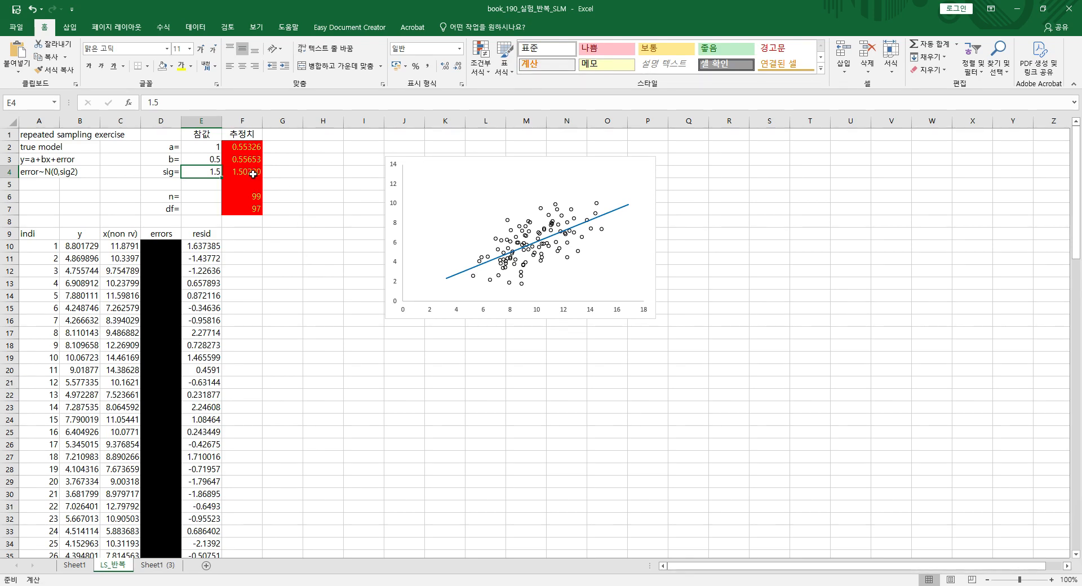
click(285, 260)
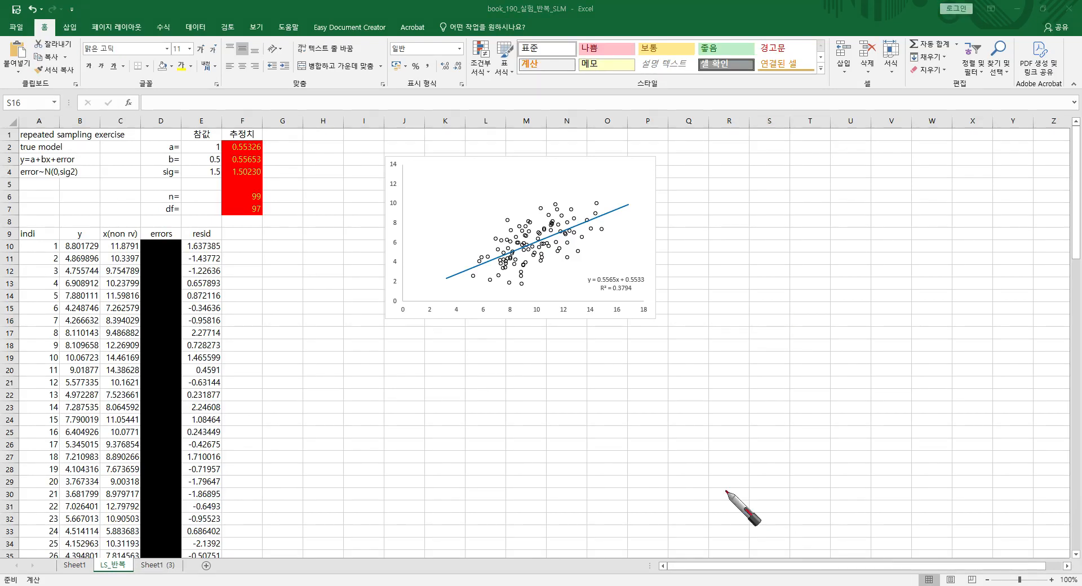
Circle the trendline equation and R² on the chart in red and bracket the a and b estimates beside F2:F3
mouse_move(577, 303)
mouse_down()
mouse_move(588, 270)
mouse_move(649, 264)
mouse_move(652, 285)
mouse_move(567, 295)
mouse_up()
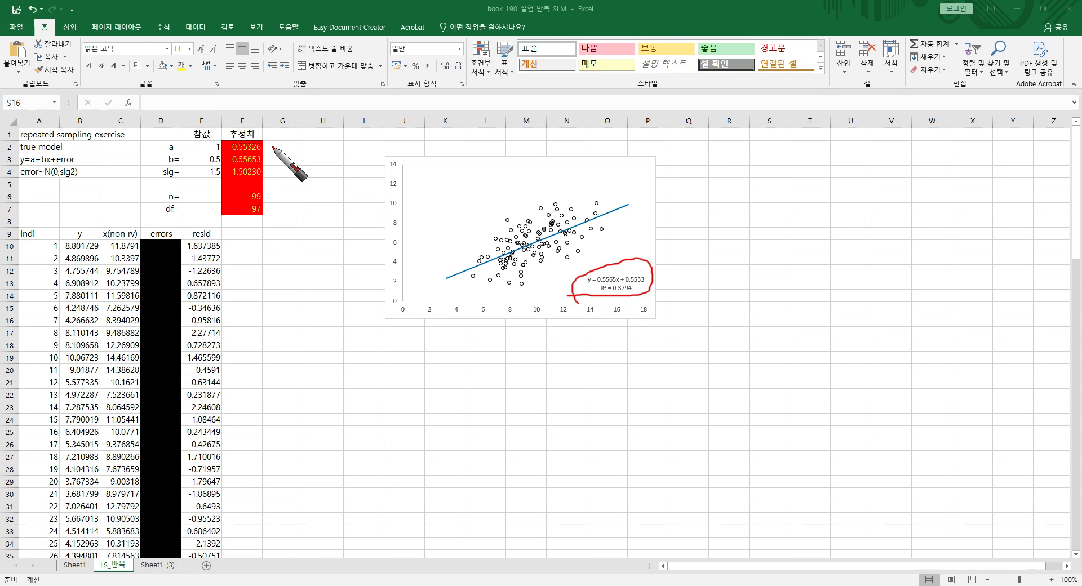
drag(273, 148, 269, 165)
key(Escape)
click(321, 385)
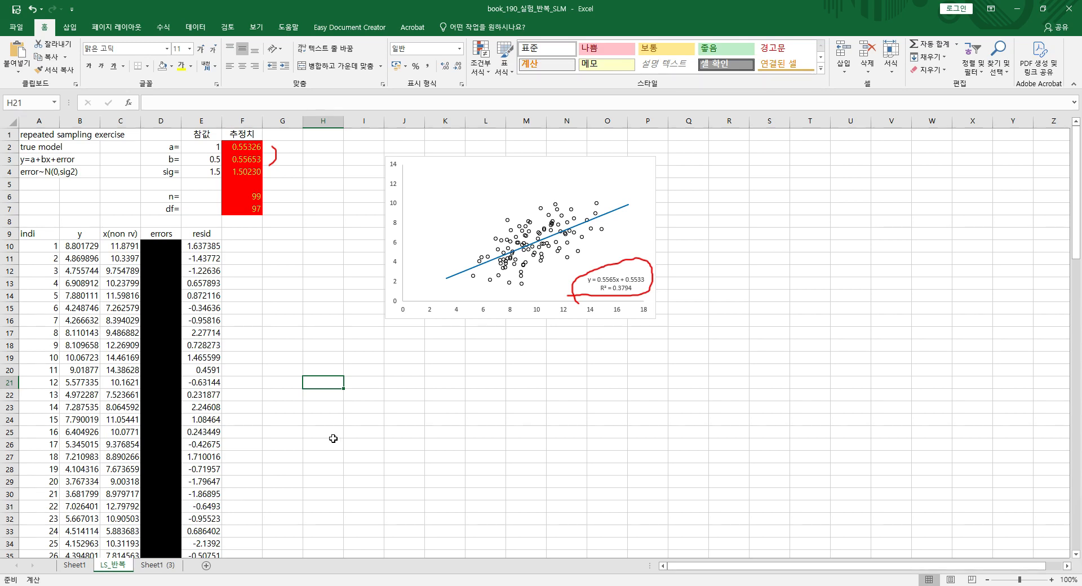
Examine the x(non rv), y and errors columns from their headers in row 9
click(126, 231)
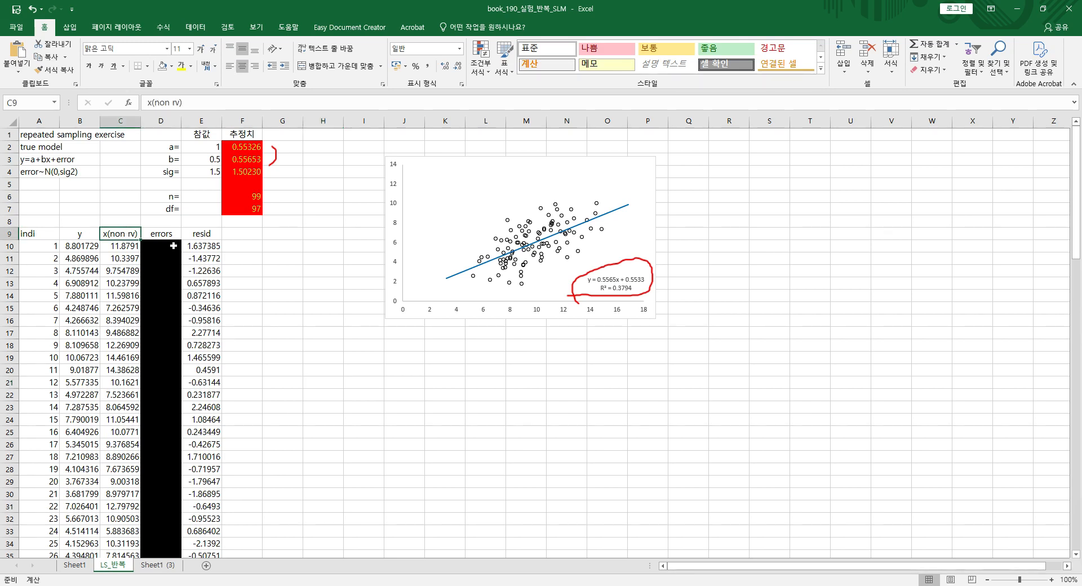
click(73, 233)
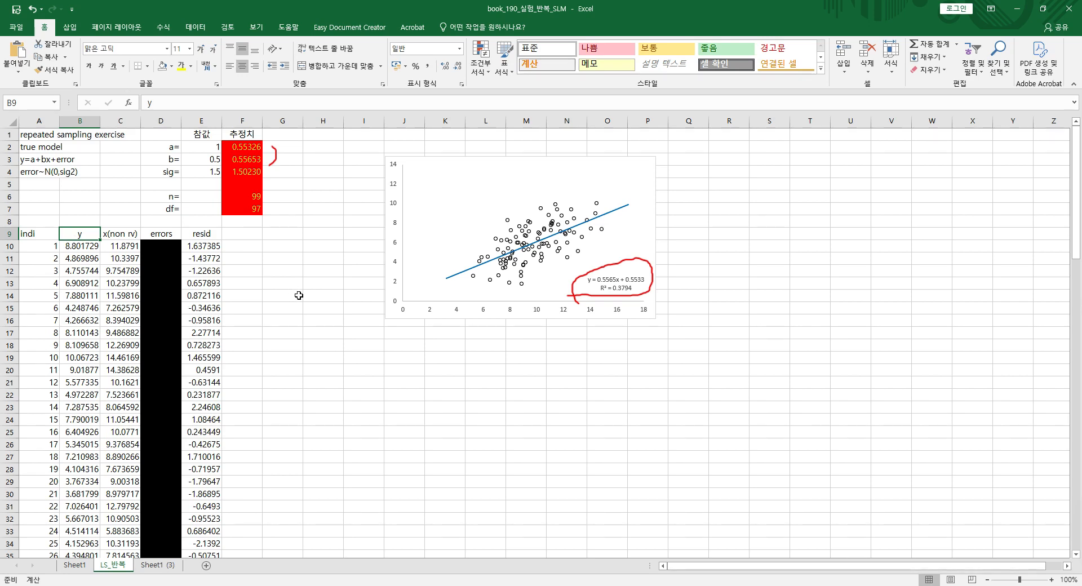
click(162, 233)
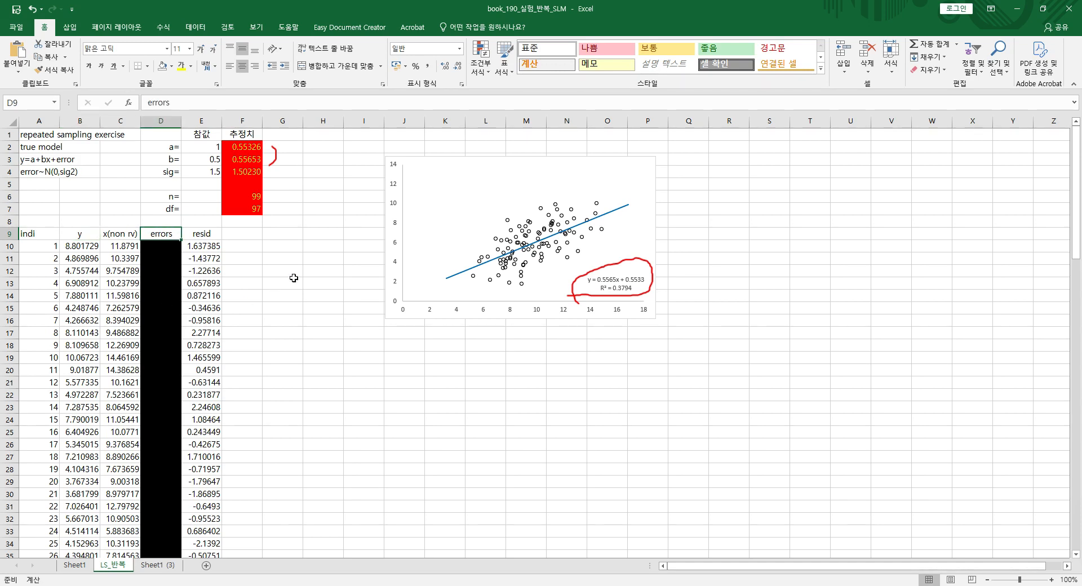
click(289, 236)
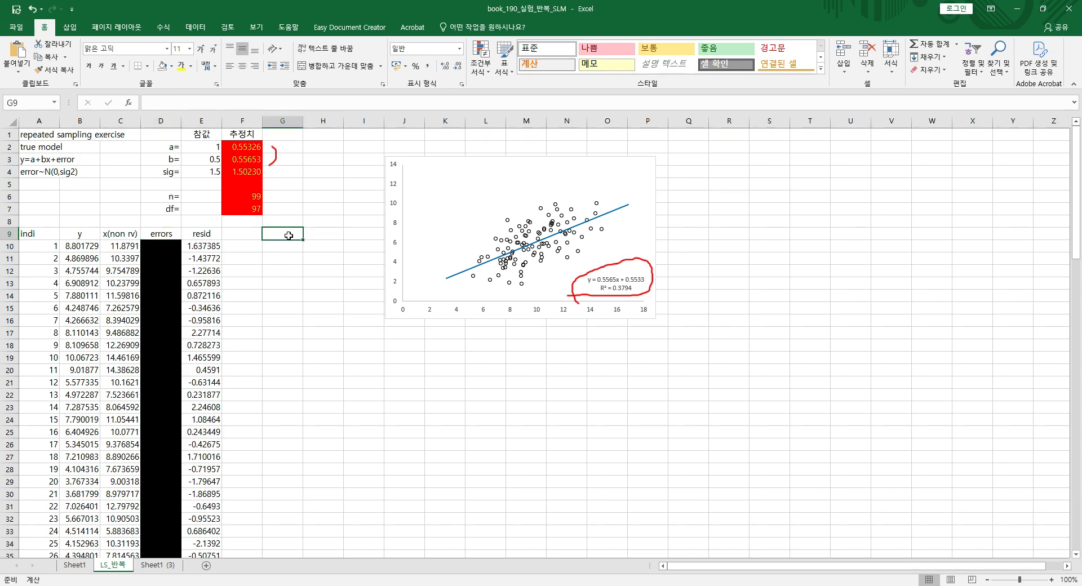